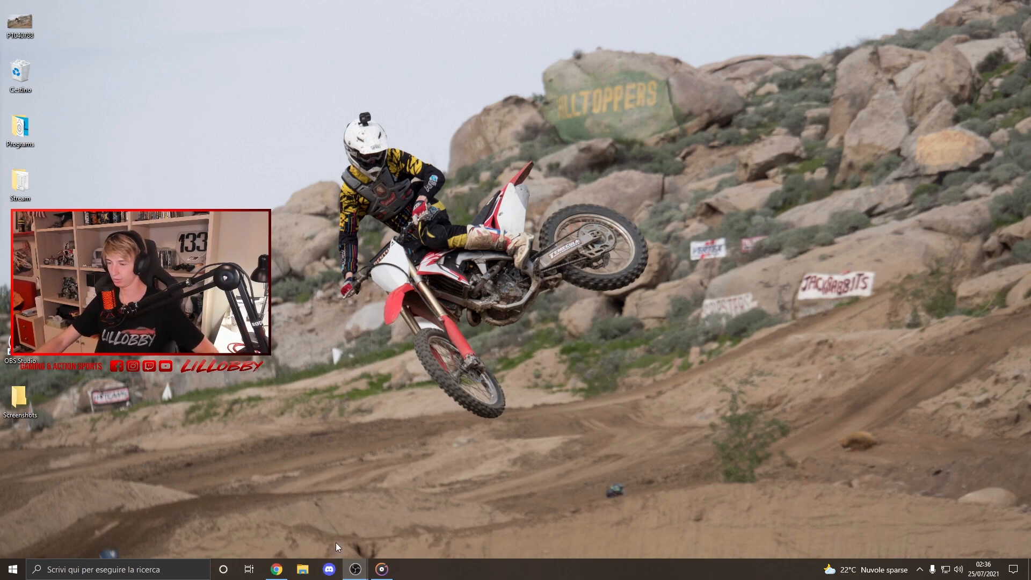
Restore the browser showing the Map Loader V1.7 GitHub release page
left_click(279, 570)
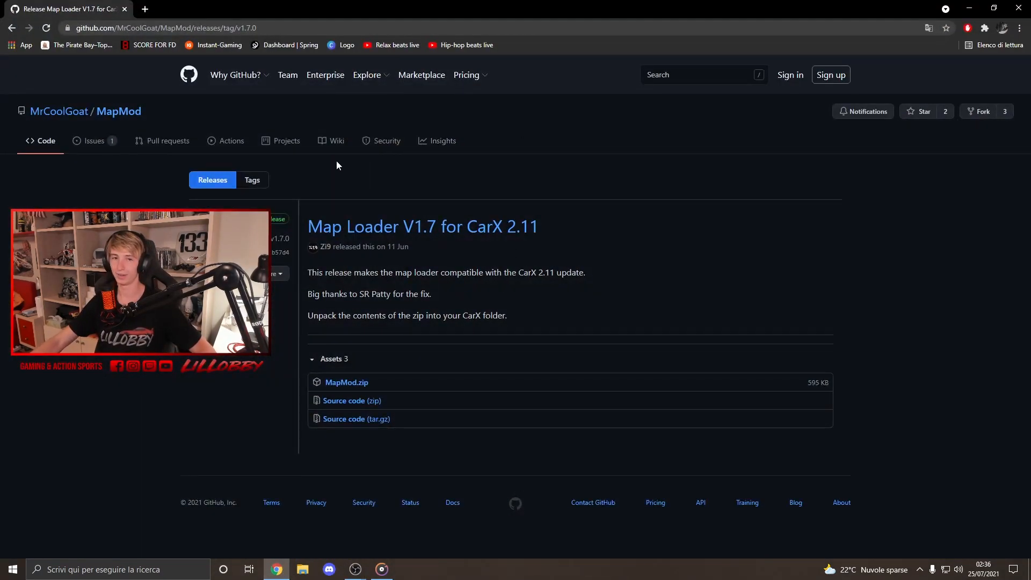
Download MapMod.zip from the release assets and minimize the browser
left_click(350, 388)
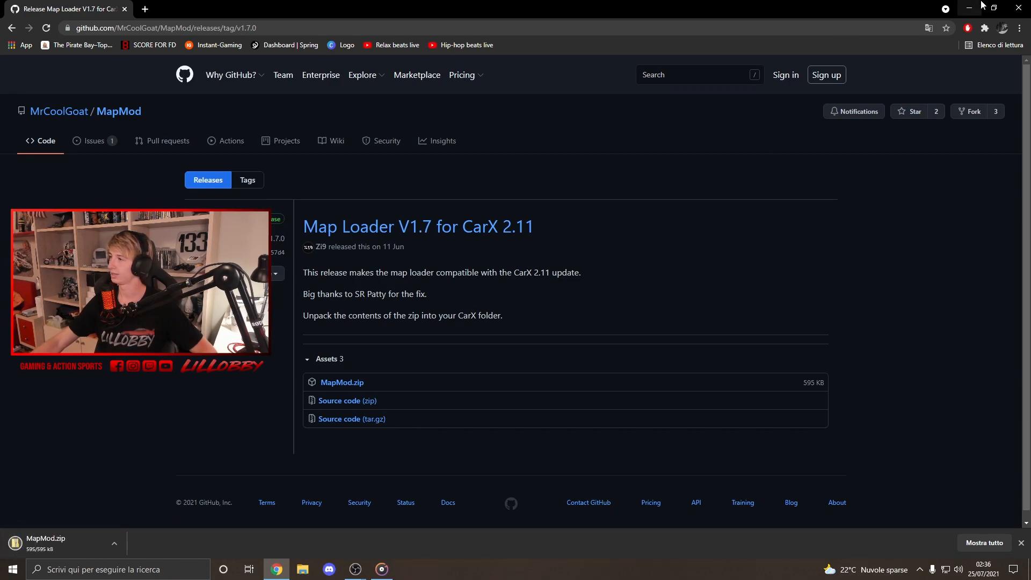
left_click(969, 7)
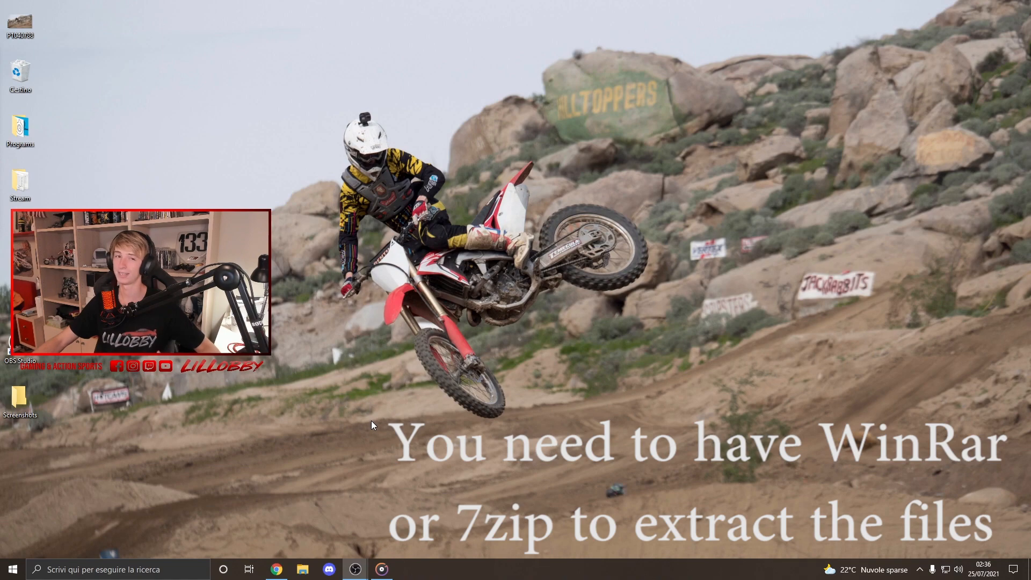
Open MapMod.zip from the Download folder and move its window to the right
left_click(301, 568)
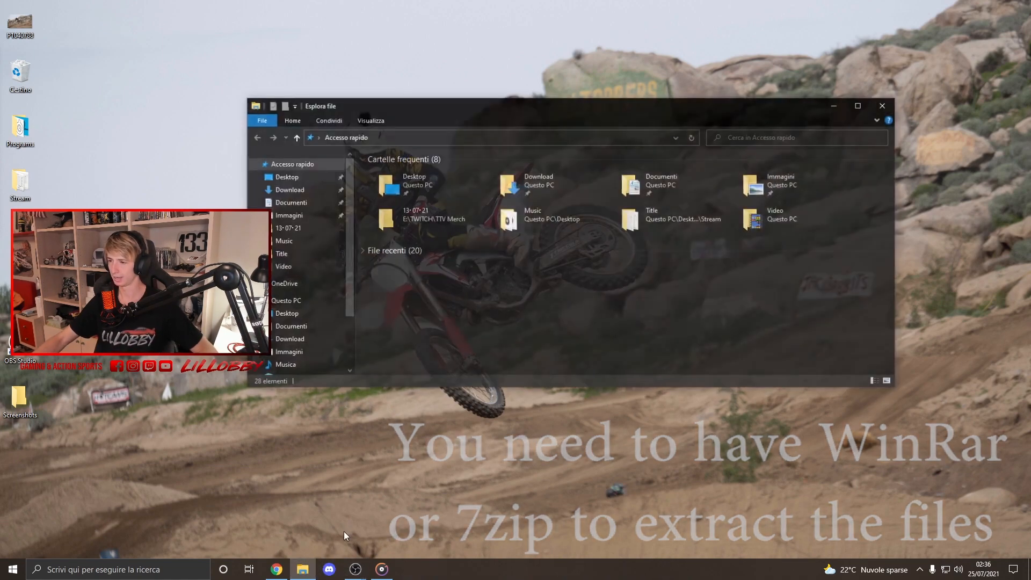
double_click(536, 182)
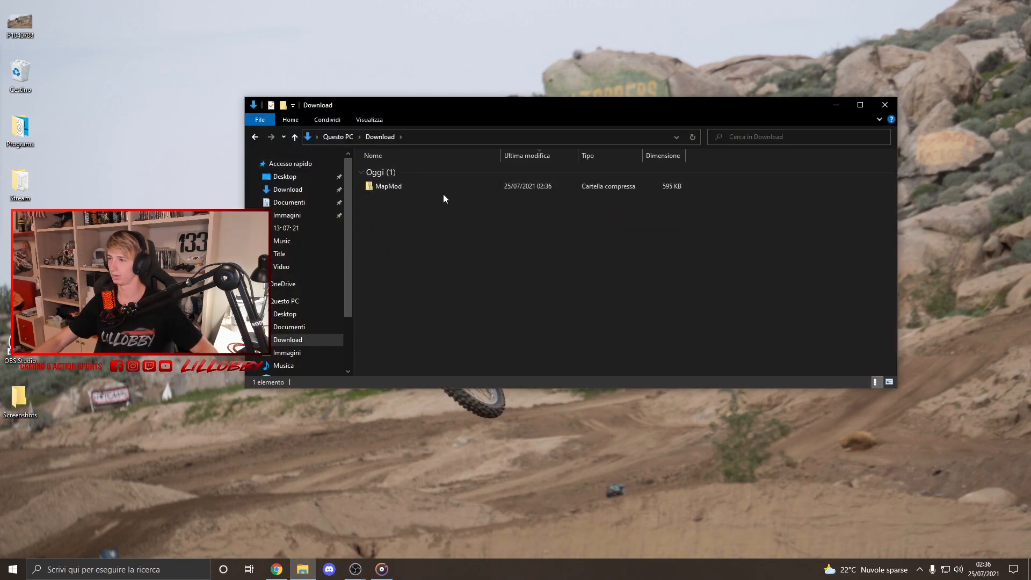
double_click(415, 186)
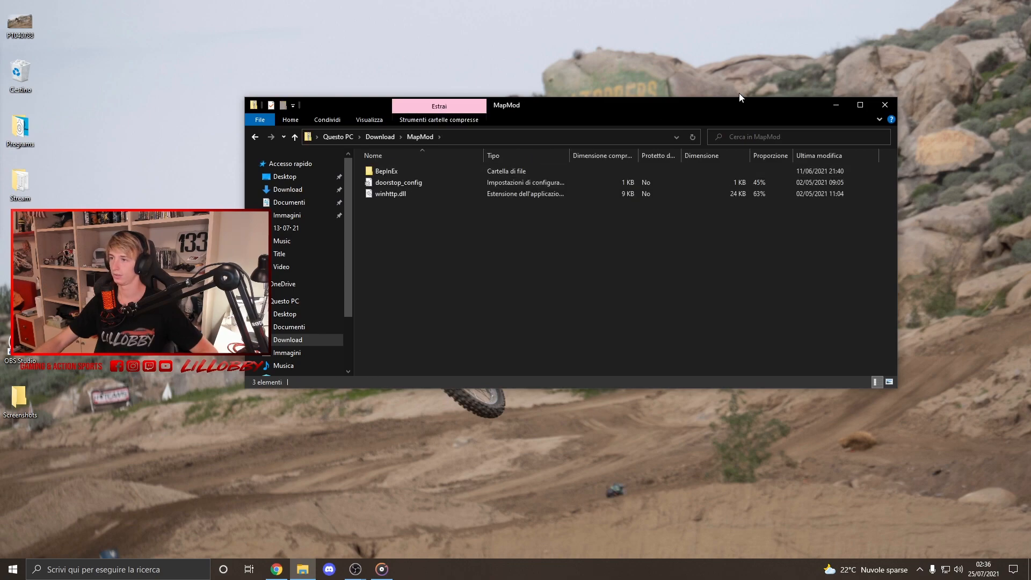
mouse_move(697, 109)
left_mouse_down()
mouse_move(809, 150)
mouse_move(743, 157)
left_mouse_up()
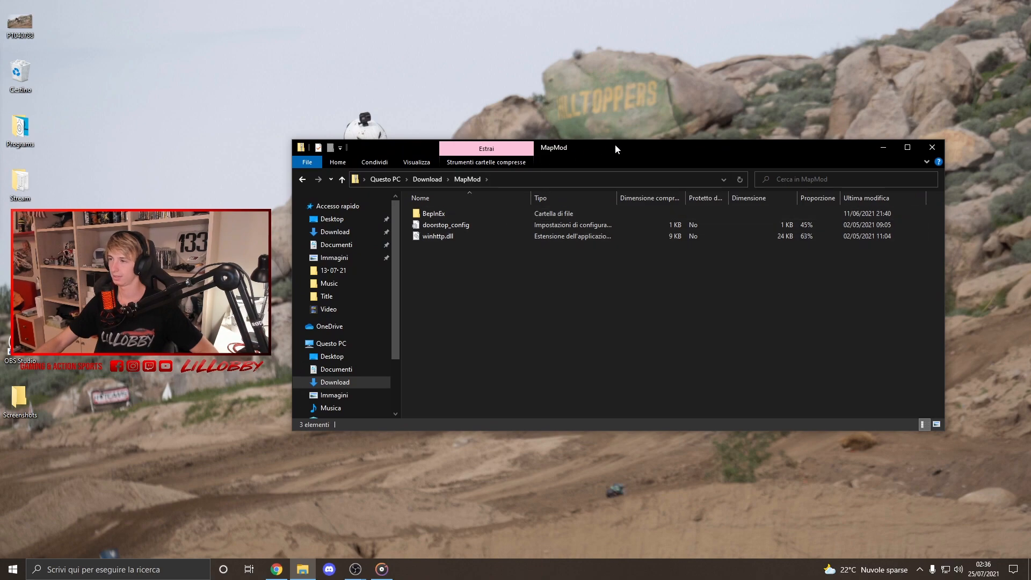
left_click_drag(615, 144, 699, 163)
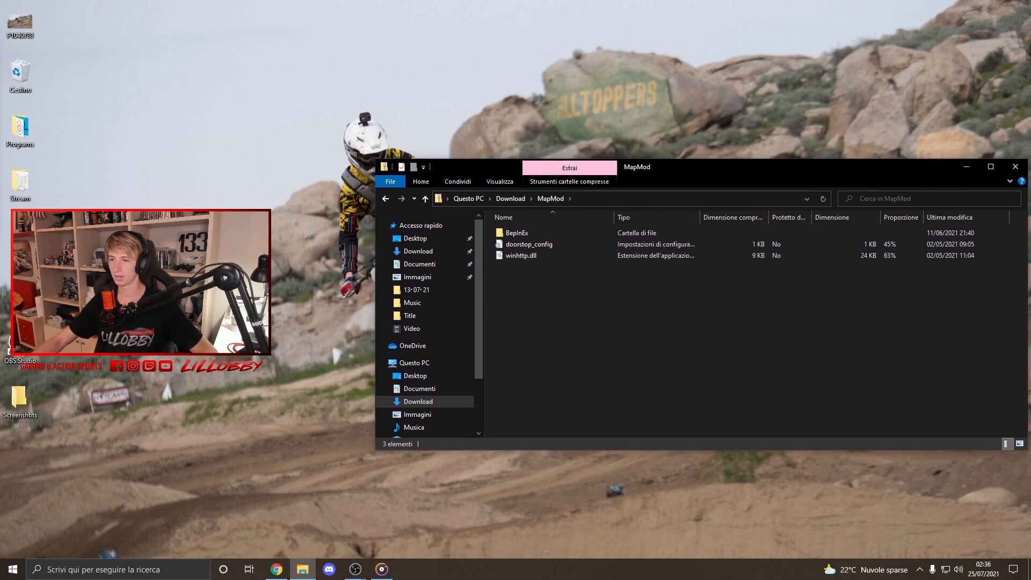
scroll(450, 372, "down", 3)
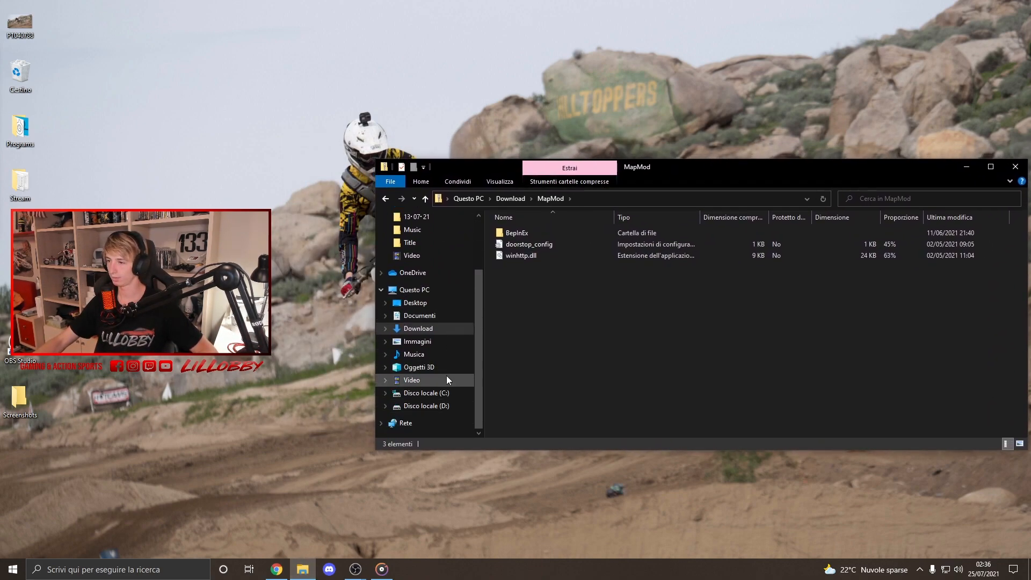
Open the C: drive in a new window and go into Programmi (x86) > Steam
right_click(429, 398)
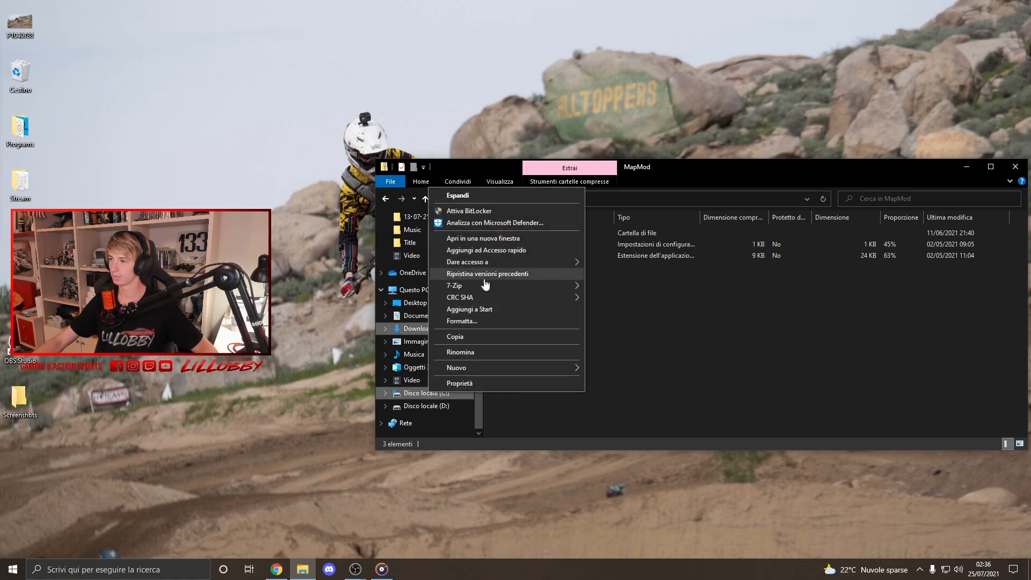
left_click(488, 239)
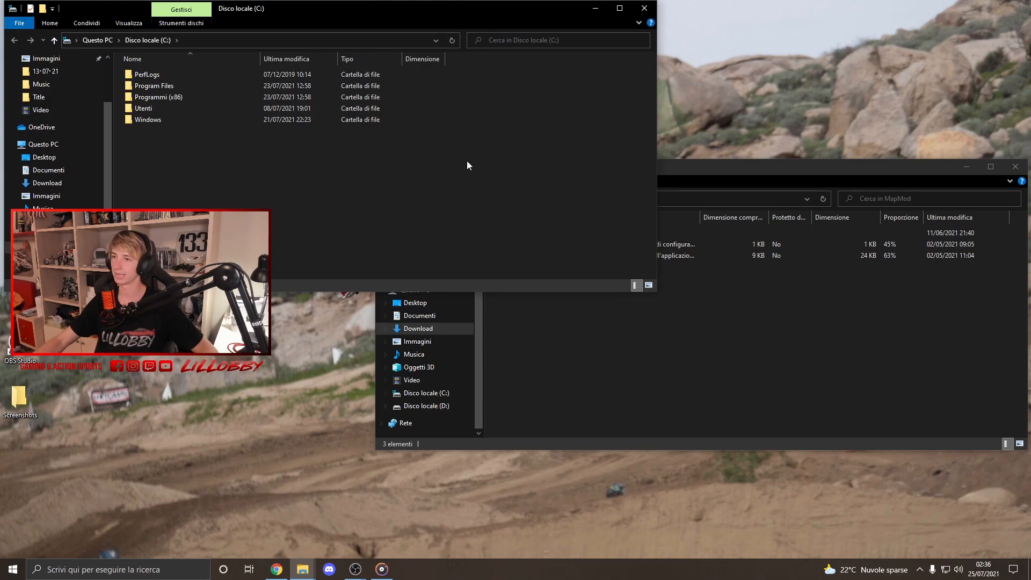
mouse_move(458, 15)
left_mouse_down()
mouse_move(467, 107)
mouse_move(502, 173)
left_mouse_up()
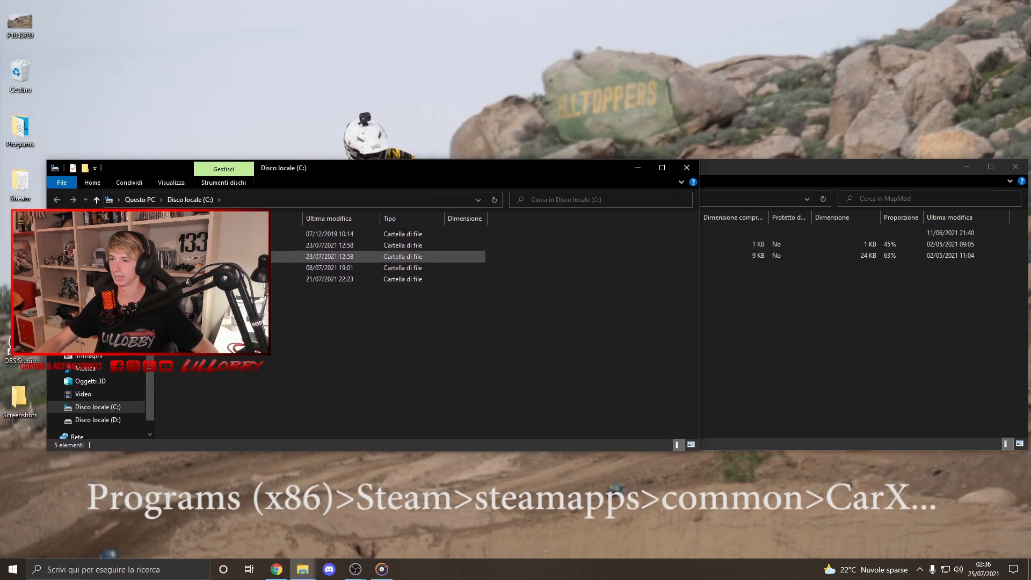
double_click(363, 256)
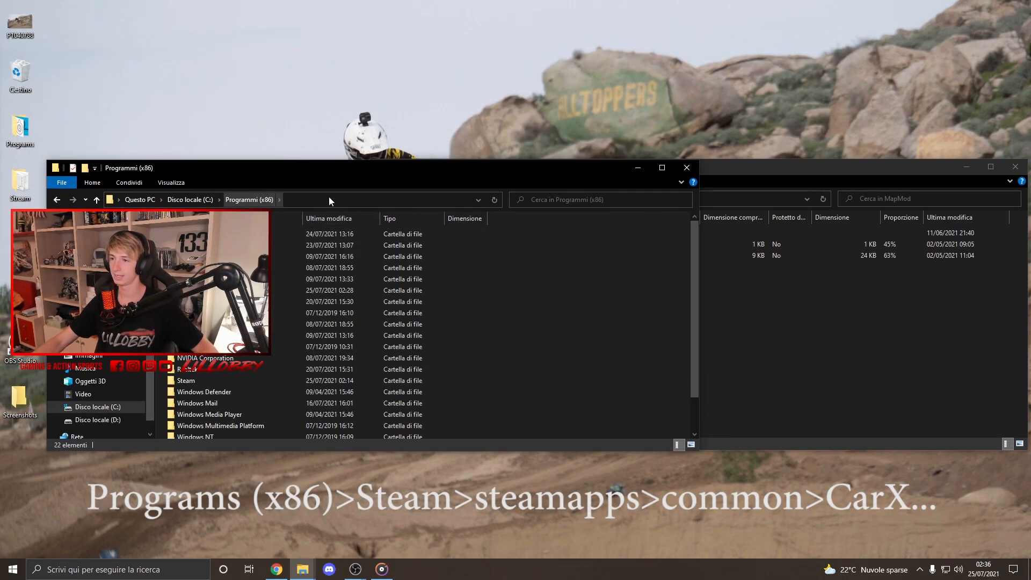
double_click(242, 381)
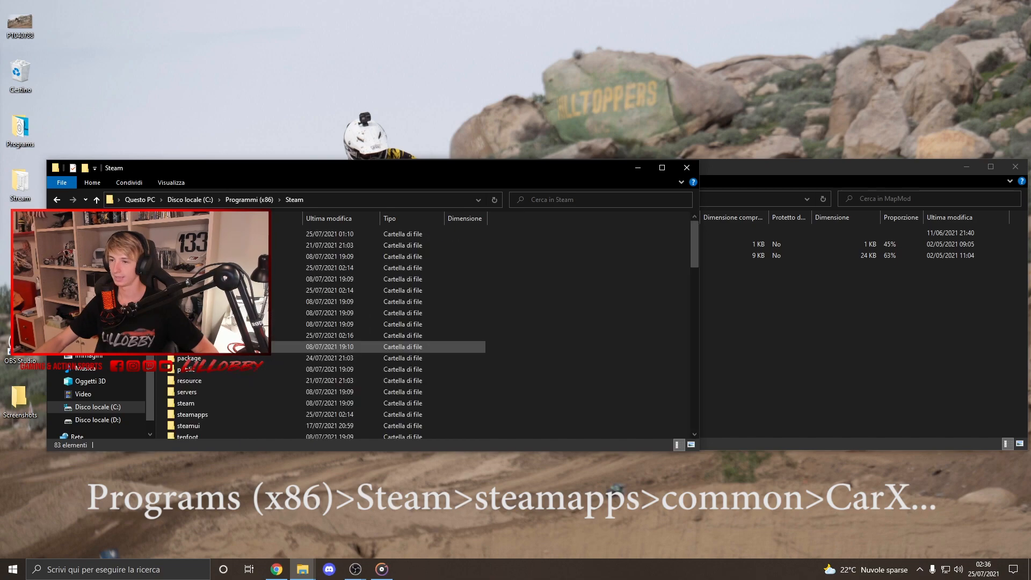
scroll(205, 356, "down", 2)
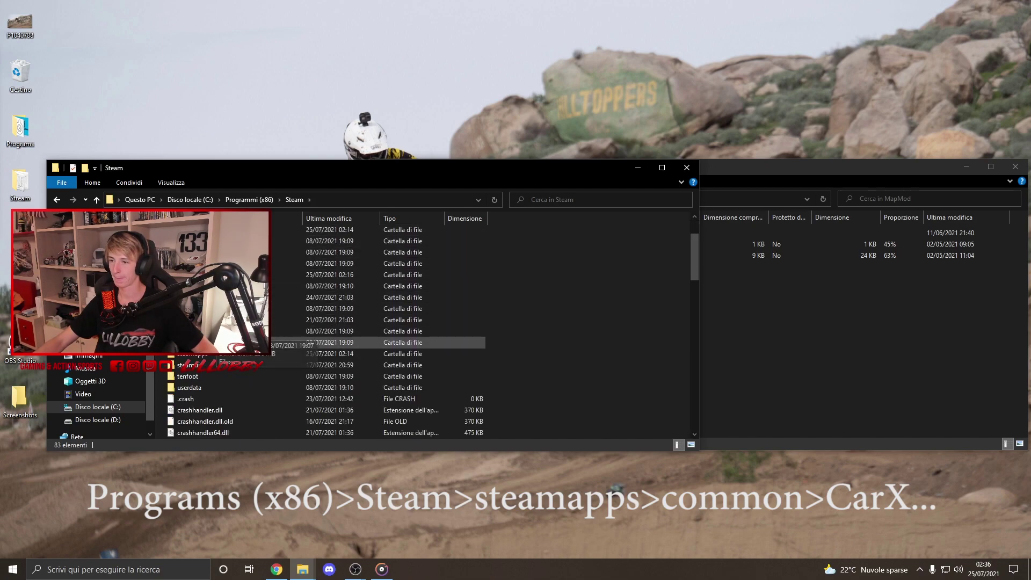
Continue into steamapps > common > CarX Drift Racing Online
double_click(206, 356)
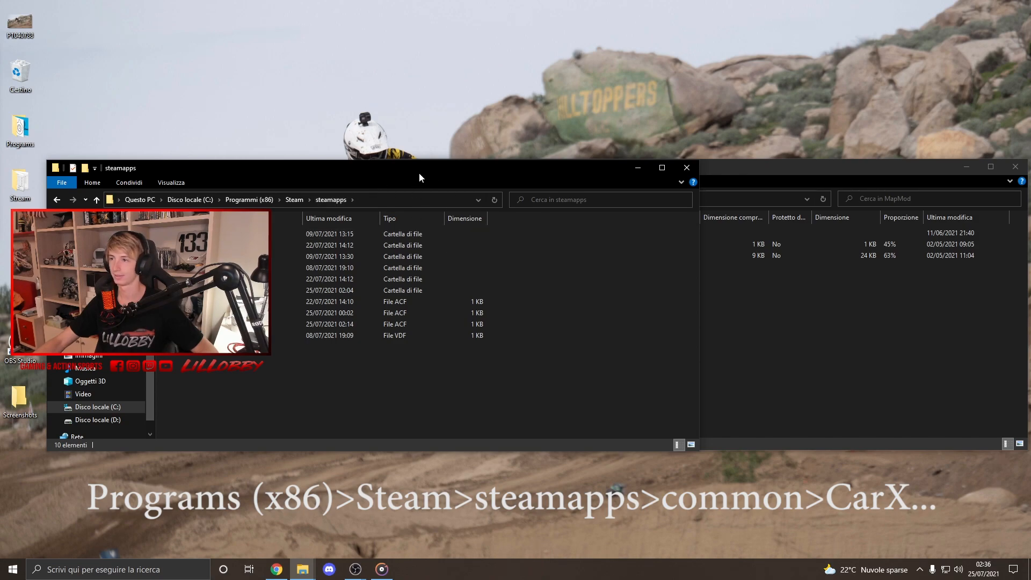
mouse_move(420, 172)
left_mouse_down()
mouse_move(613, 190)
mouse_move(597, 187)
left_mouse_up()
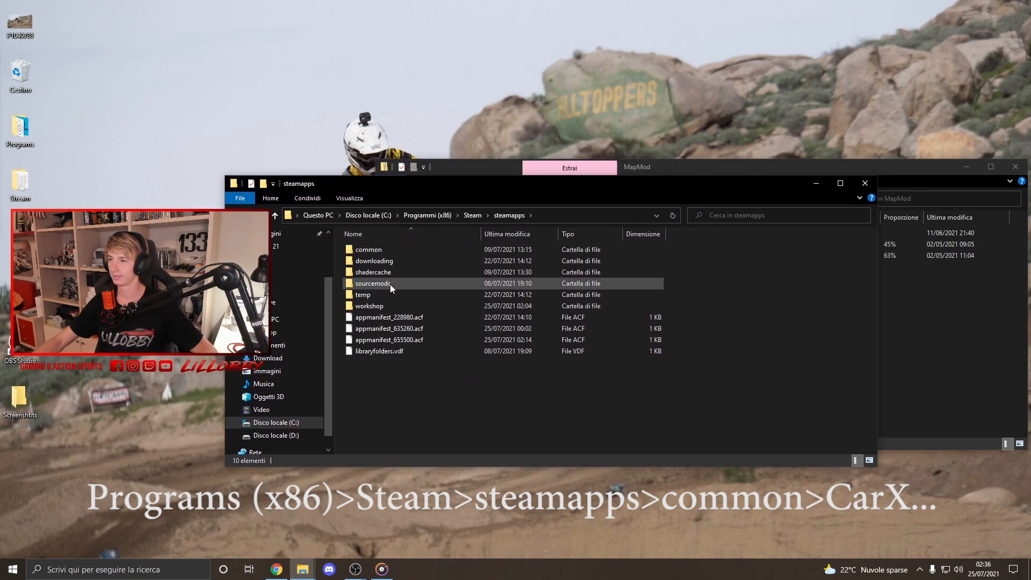
double_click(378, 248)
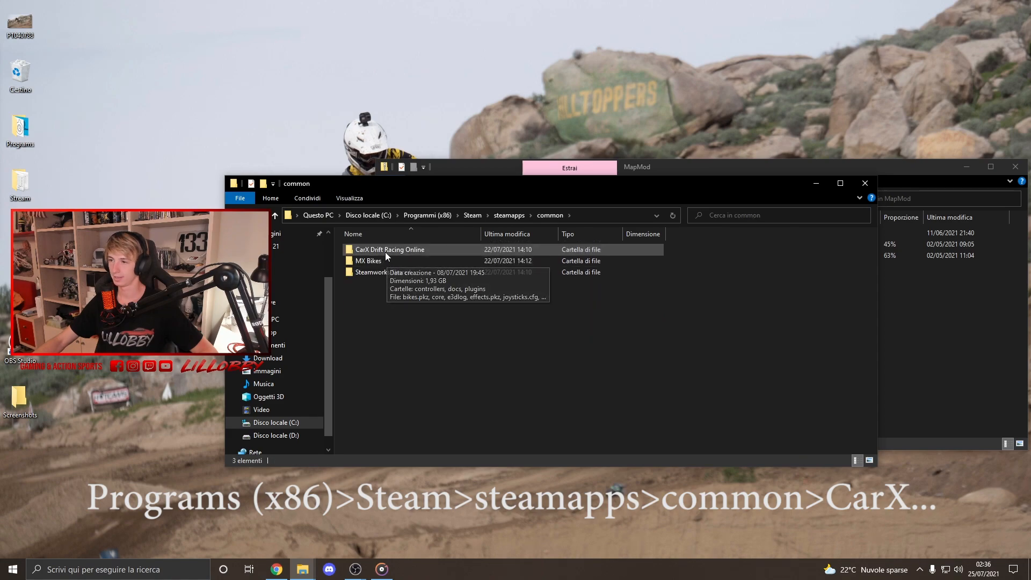
double_click(385, 251)
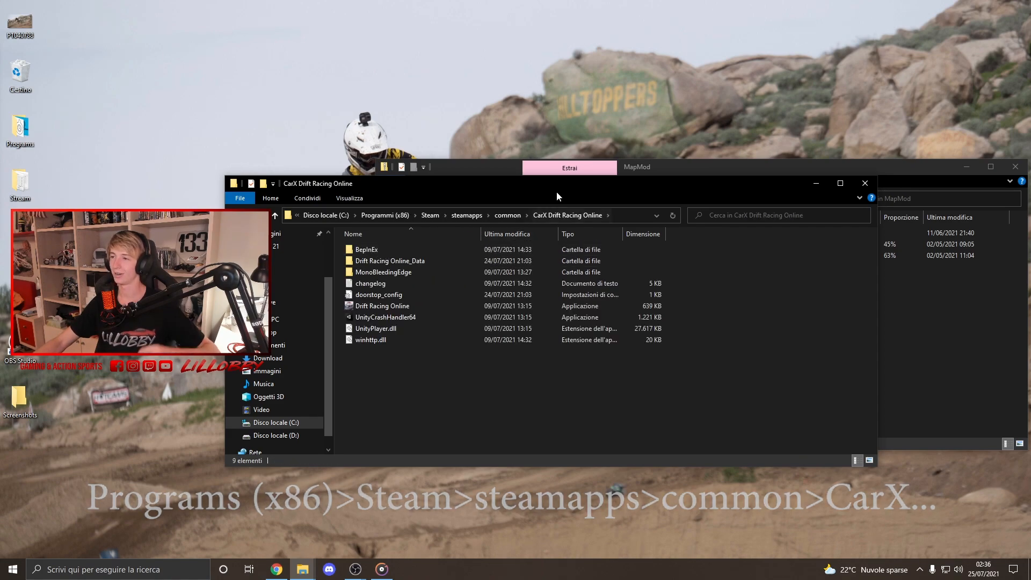
Arrange the MapMod window above the CarX game folder window
mouse_move(513, 190)
left_mouse_down()
mouse_move(472, 249)
mouse_move(468, 284)
left_mouse_up()
left_click_drag(696, 168, 703, 44)
left_click(350, 277)
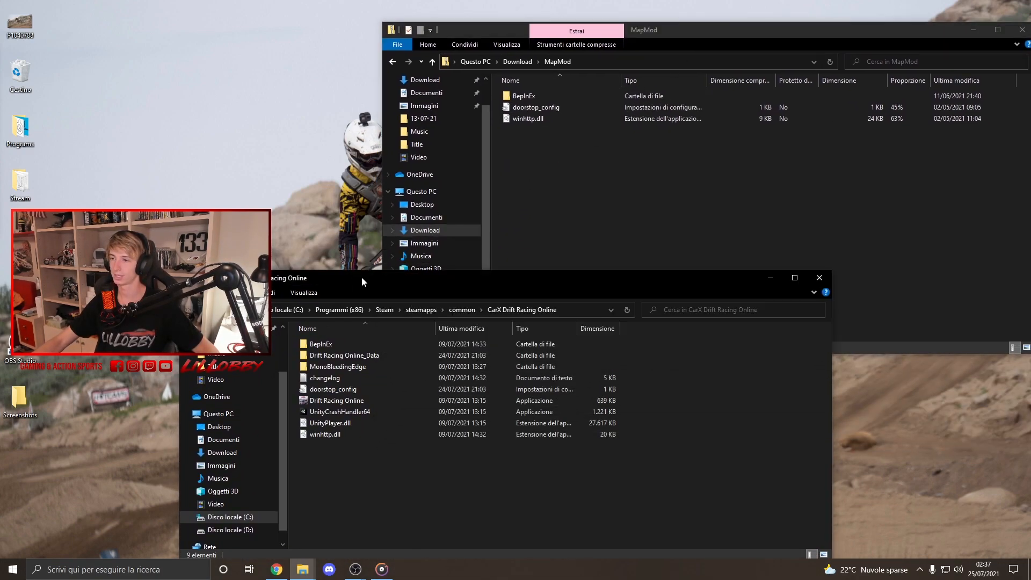
left_click_drag(361, 281, 374, 275)
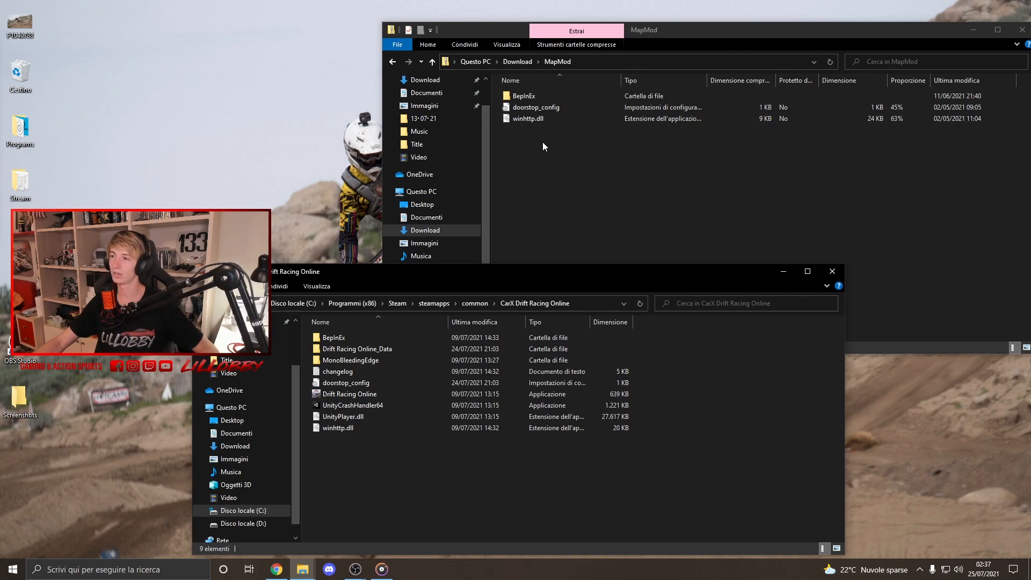
Select the three MapMod items, abandon dragging them to the game folder, and refocus MapMod
mouse_move(542, 142)
left_mouse_down()
mouse_move(529, 103)
mouse_move(362, 472)
left_mouse_up()
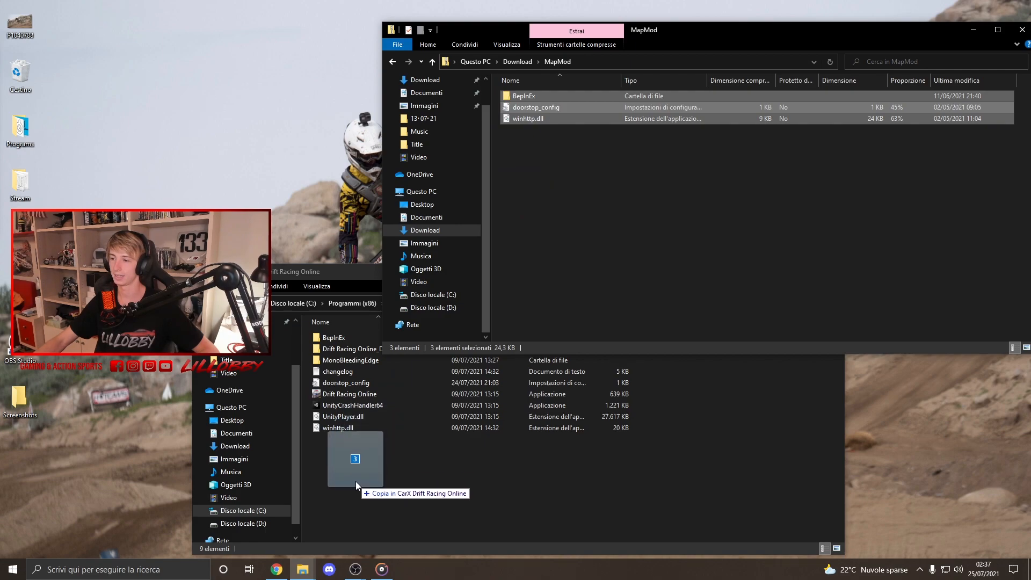
left_click_drag(362, 471, 635, 203)
left_click(498, 441)
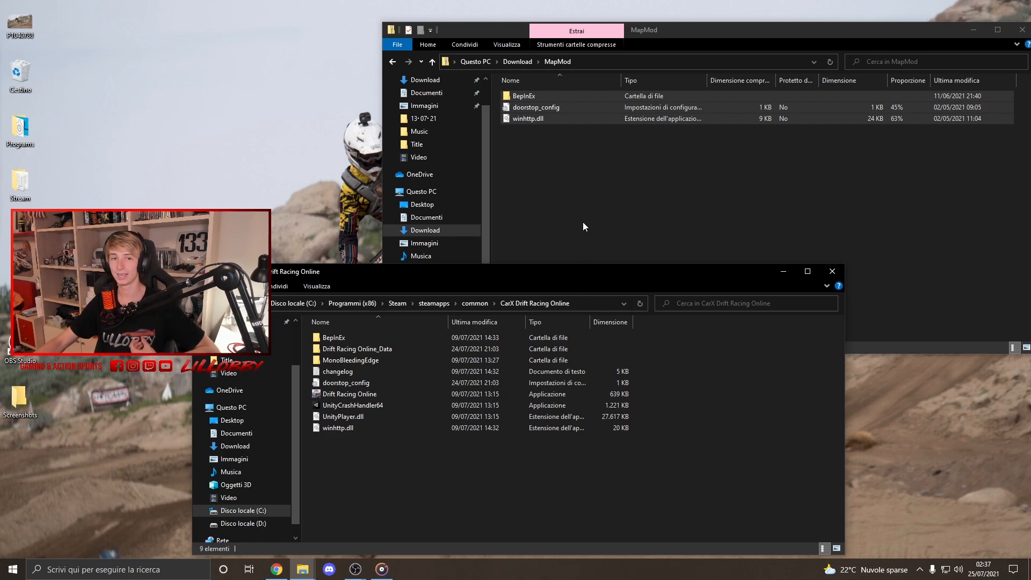
left_click(569, 180)
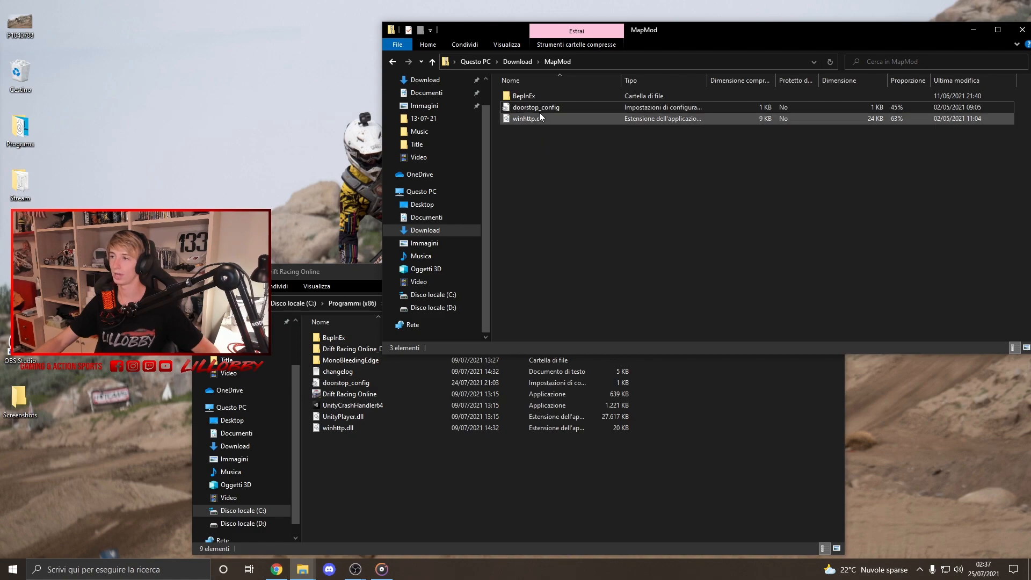
Copy MapMod's BepInEx core folder into the game's BepInEx, replacing existing files
double_click(539, 94)
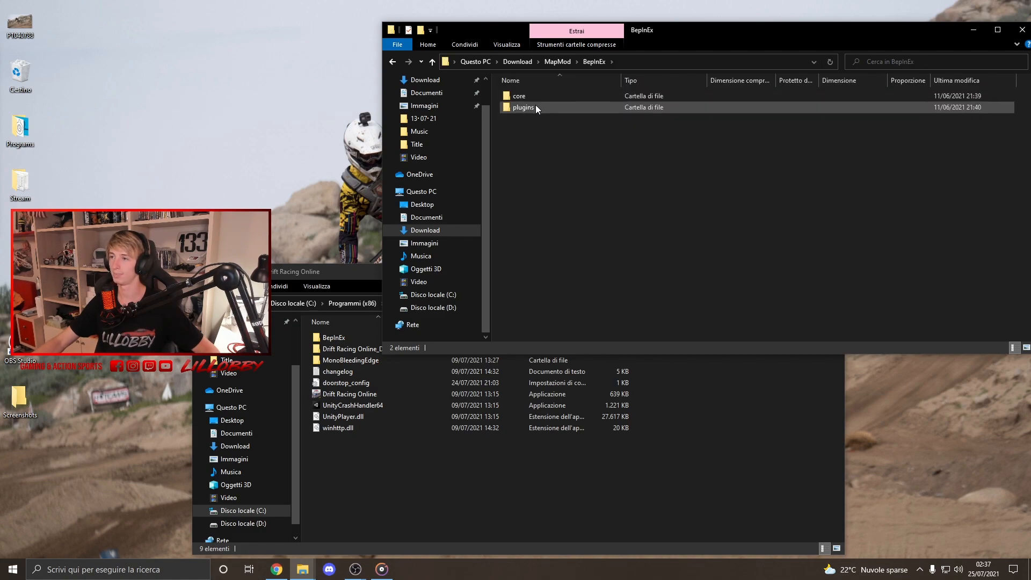
left_click(363, 369)
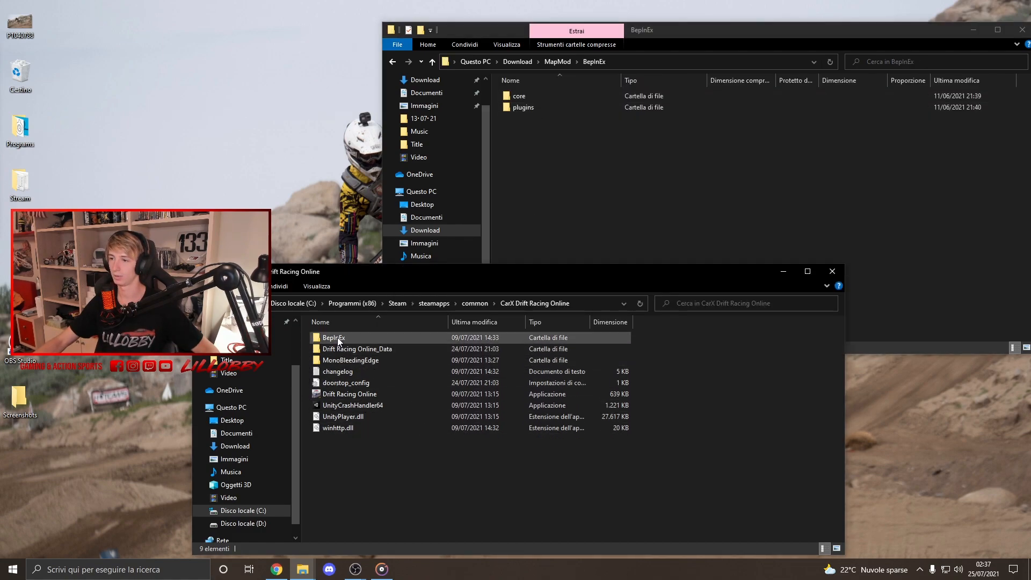
double_click(338, 337)
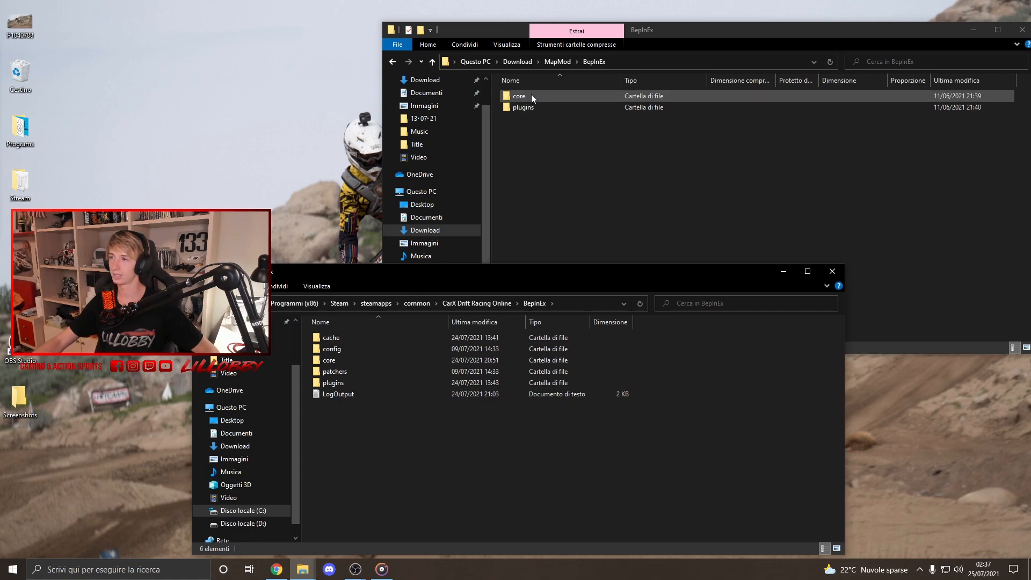
mouse_move(530, 94)
left_mouse_down()
mouse_move(497, 123)
mouse_move(366, 456)
left_mouse_up()
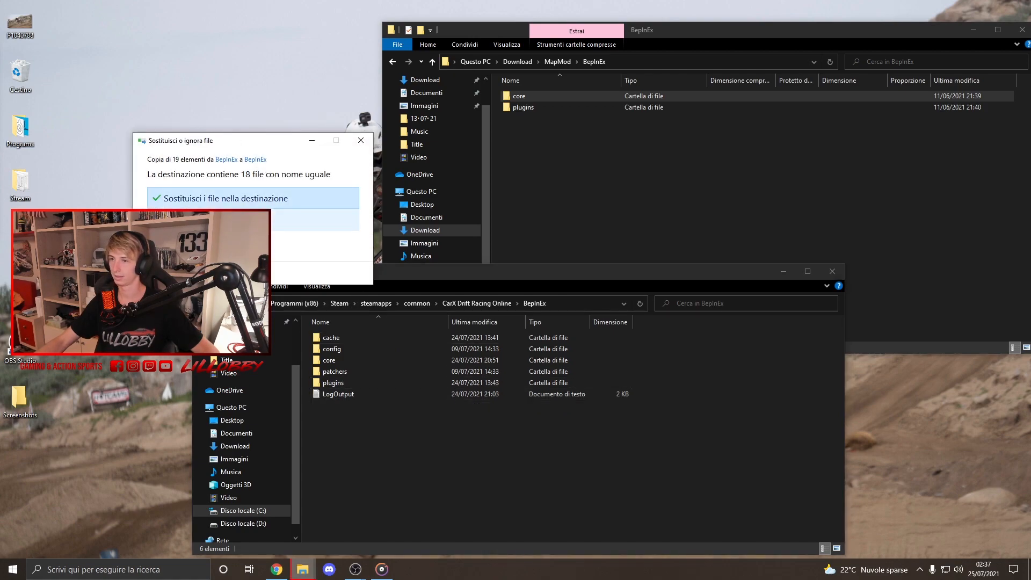
left_click(197, 201)
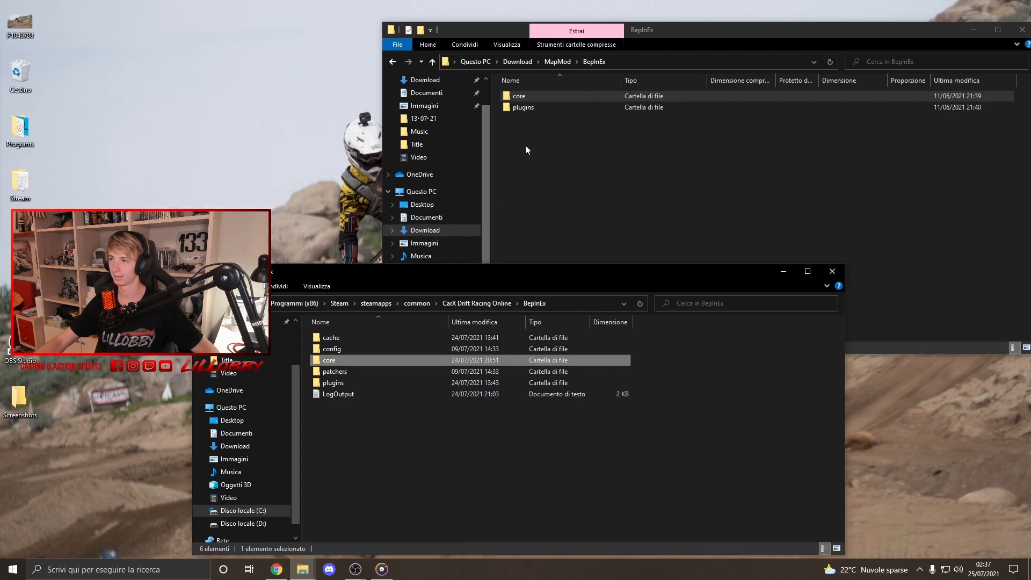
Copy MapMod.dll from the mod's plugins folder into the game's BepInEx plugins folder
double_click(539, 111)
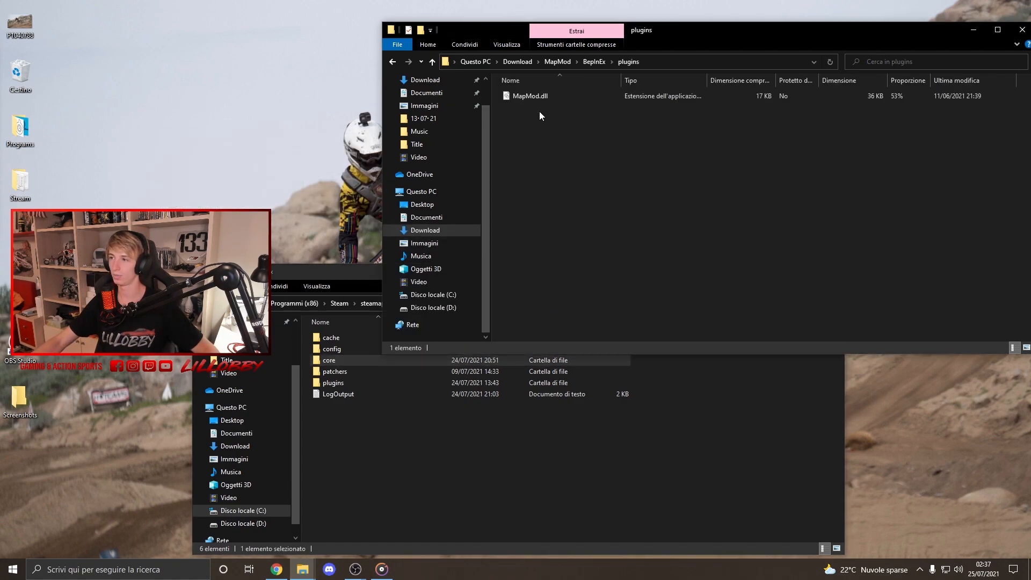
double_click(344, 380)
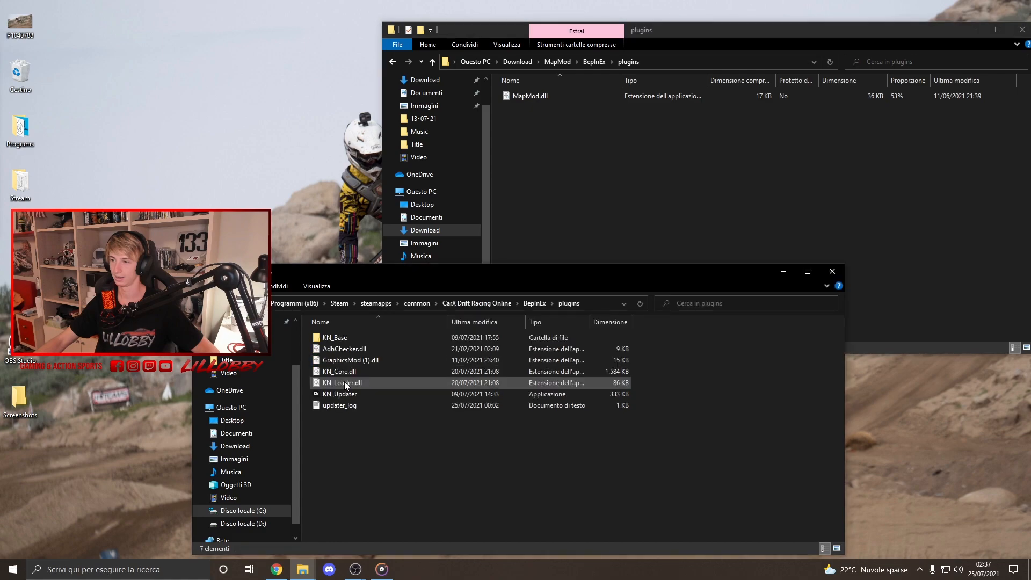
left_click_drag(532, 96, 392, 463)
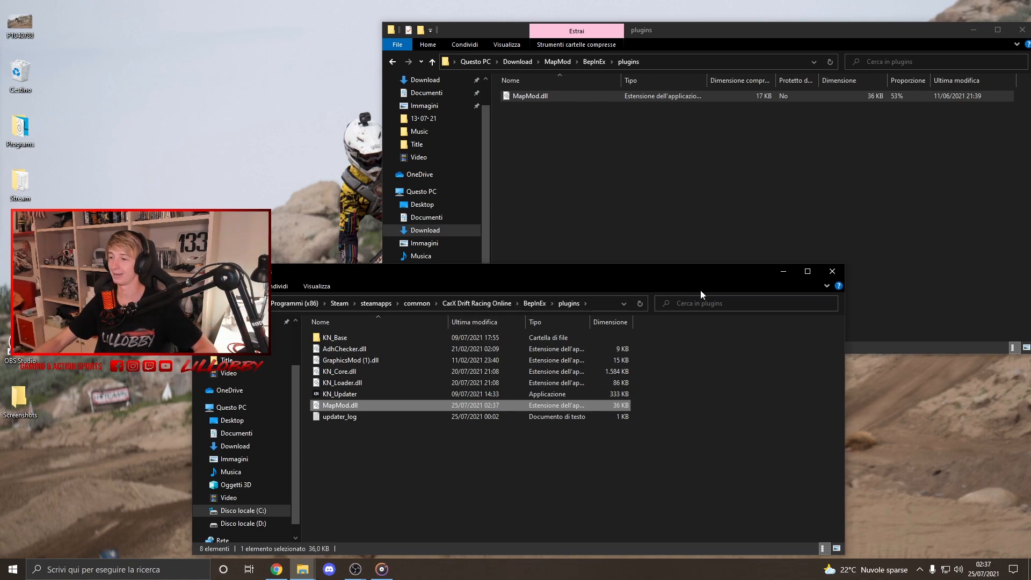
Reposition the game folder window and close the MapMod download window
mouse_move(586, 279)
left_mouse_down()
mouse_move(456, 179)
mouse_move(477, 177)
left_mouse_up()
left_click(790, 30)
left_click_drag(790, 30, 653, 26)
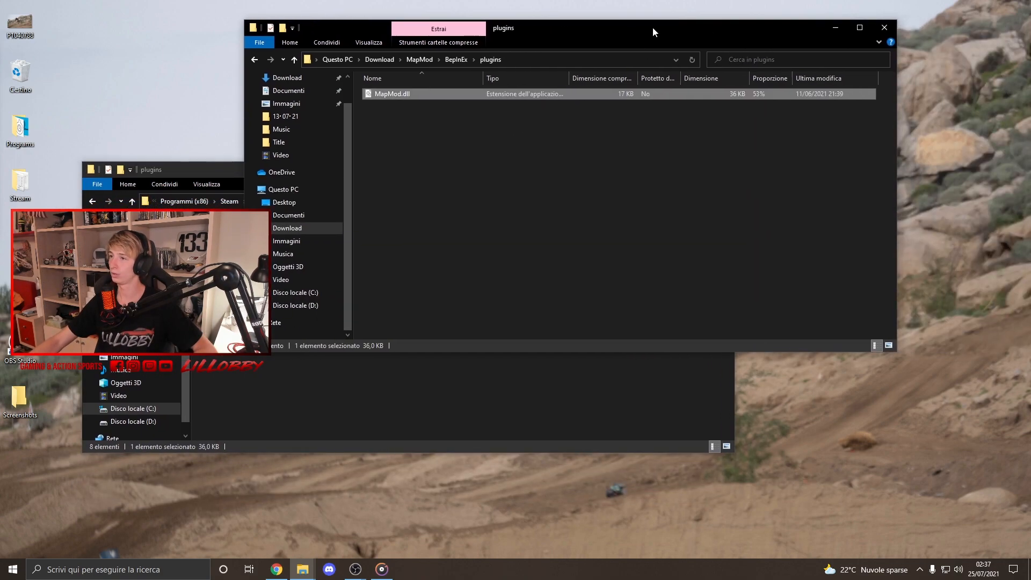
left_click(880, 31)
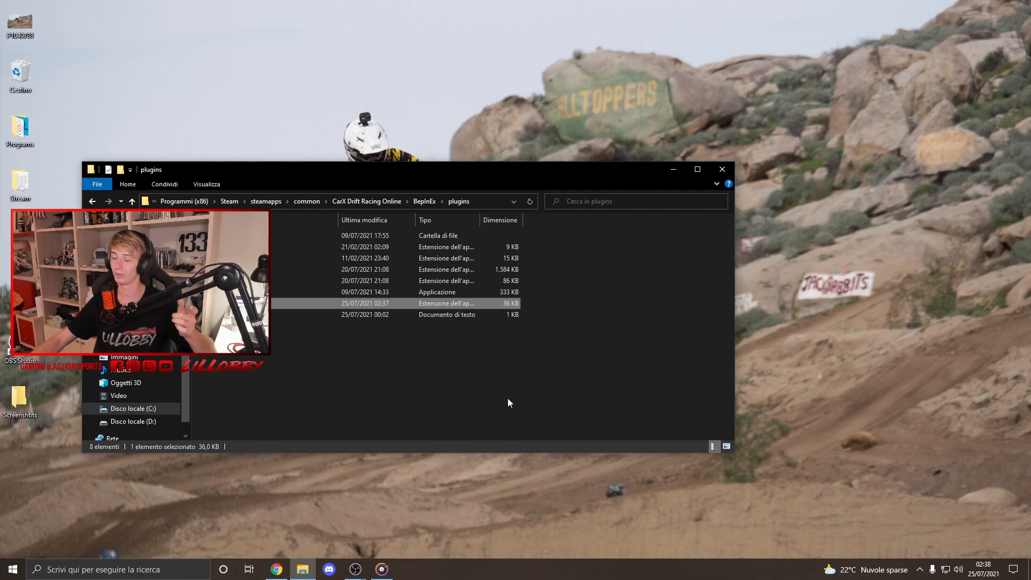
Create and open a new maps folder inside plugins, then switch to Discord
right_click(311, 361)
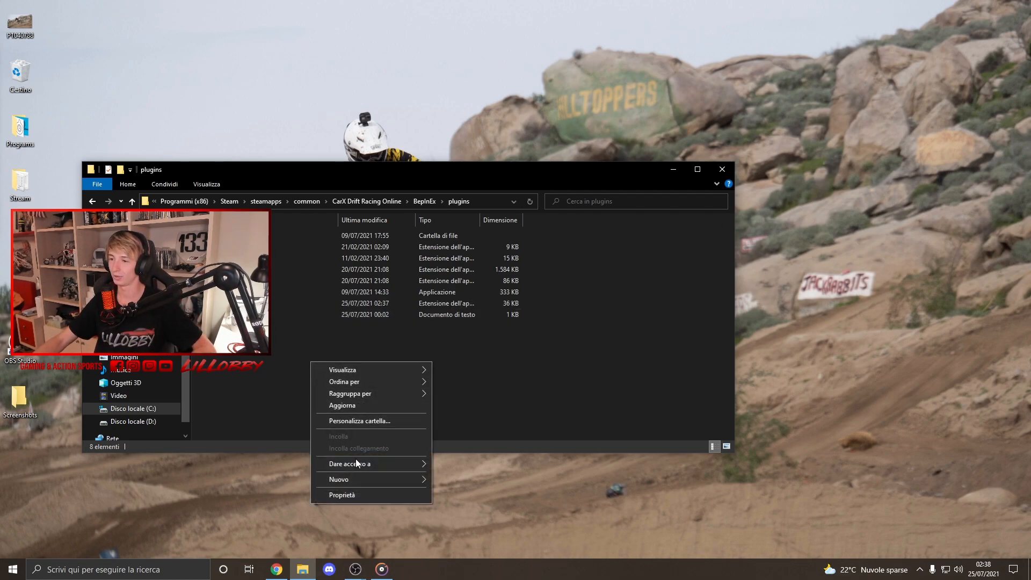
mouse_move(371, 479)
left_click(455, 479)
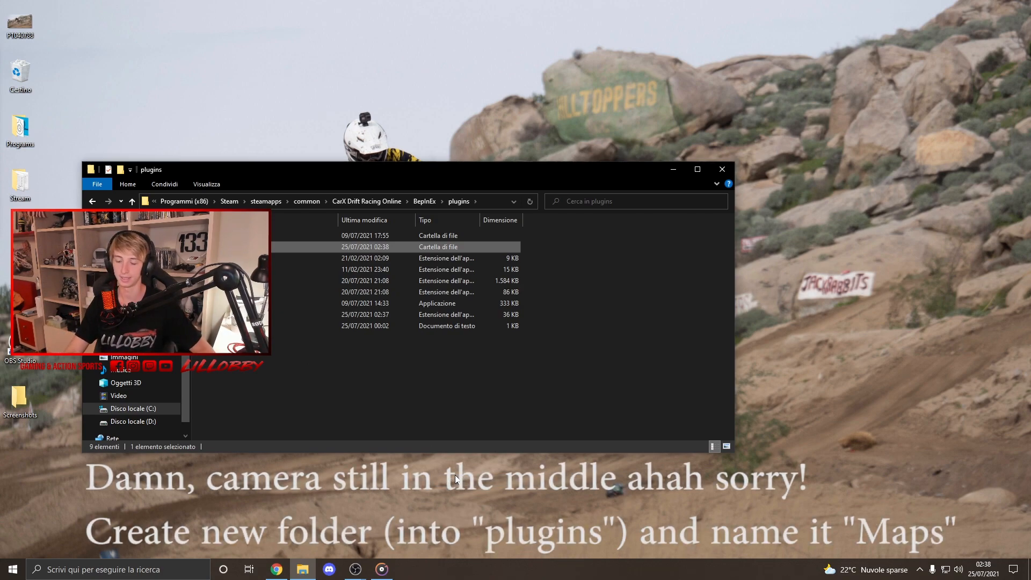
key("Return")
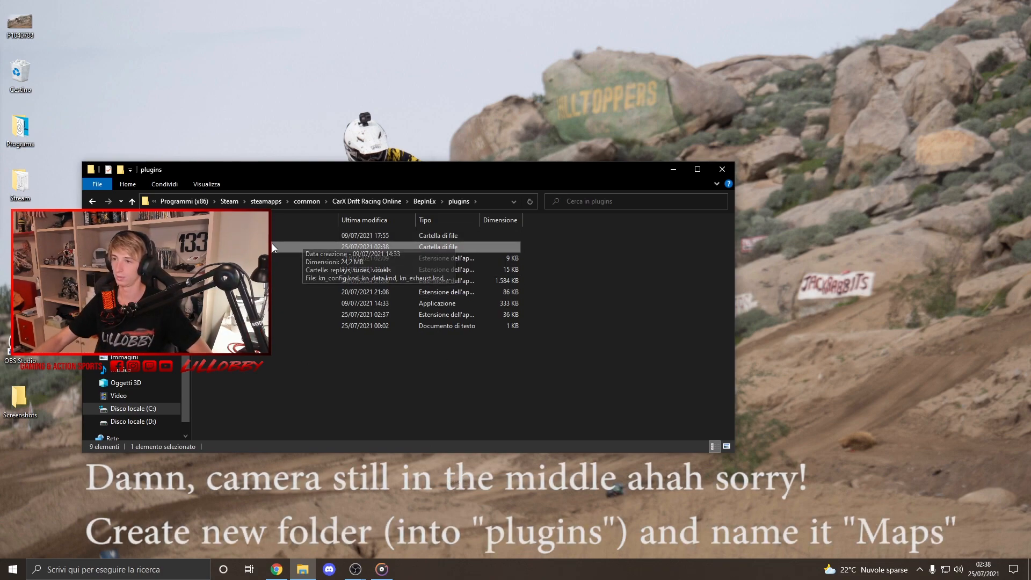
double_click(271, 246)
left_click_drag(502, 173, 710, 133)
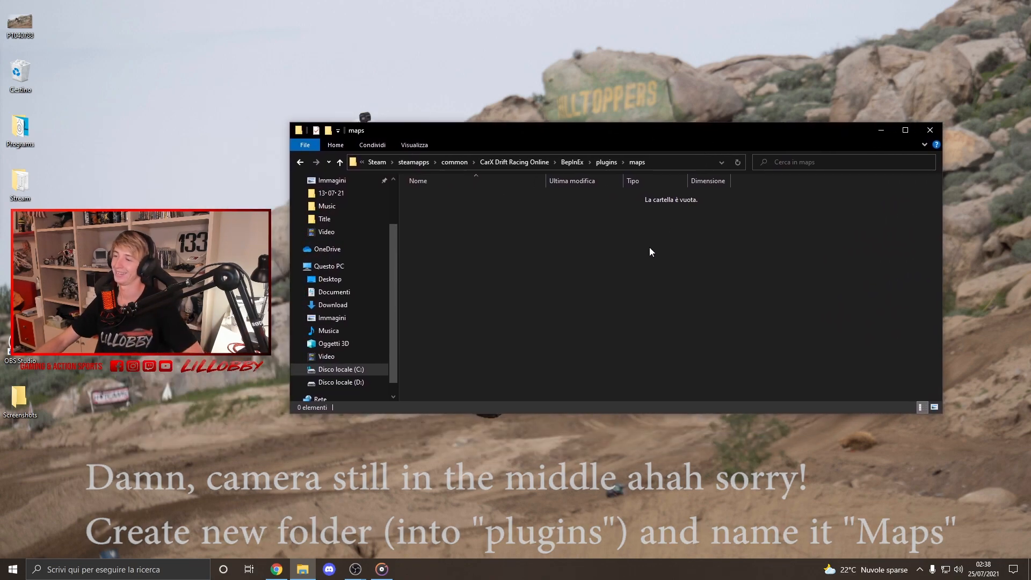
left_click(329, 569)
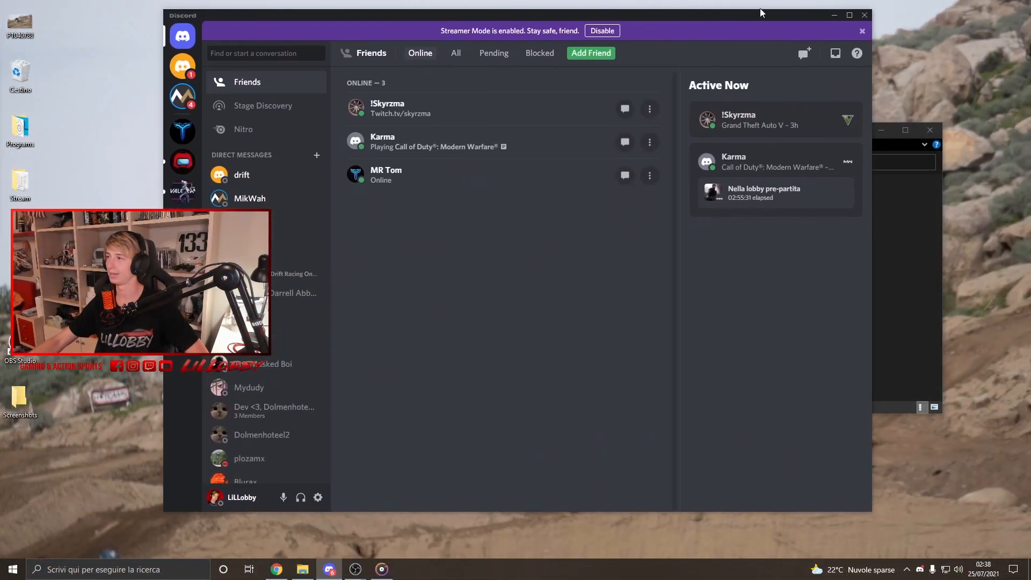
Maximize Discord and show the carx-general channel's pinned map links
left_click(850, 16)
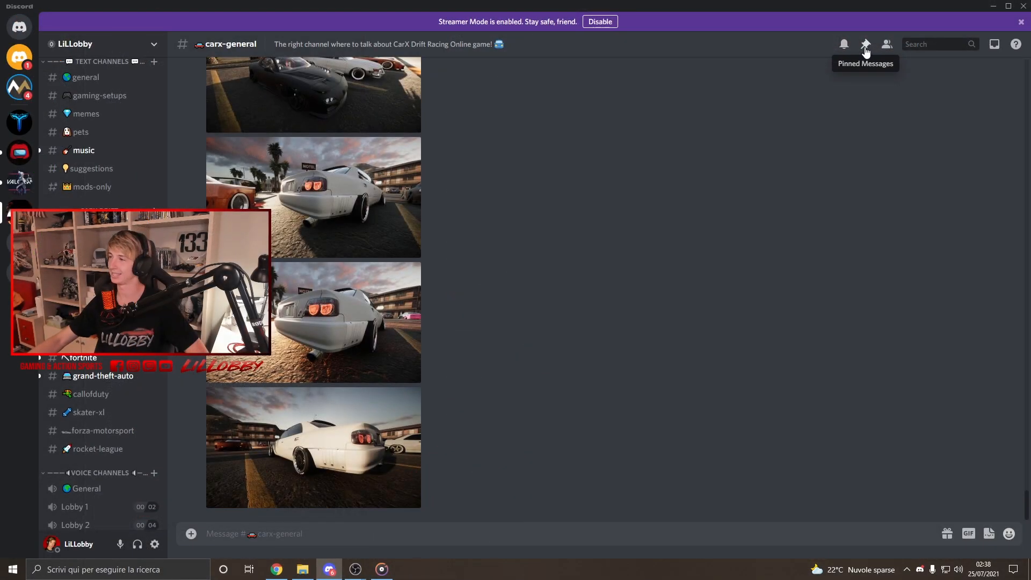
left_click(866, 45)
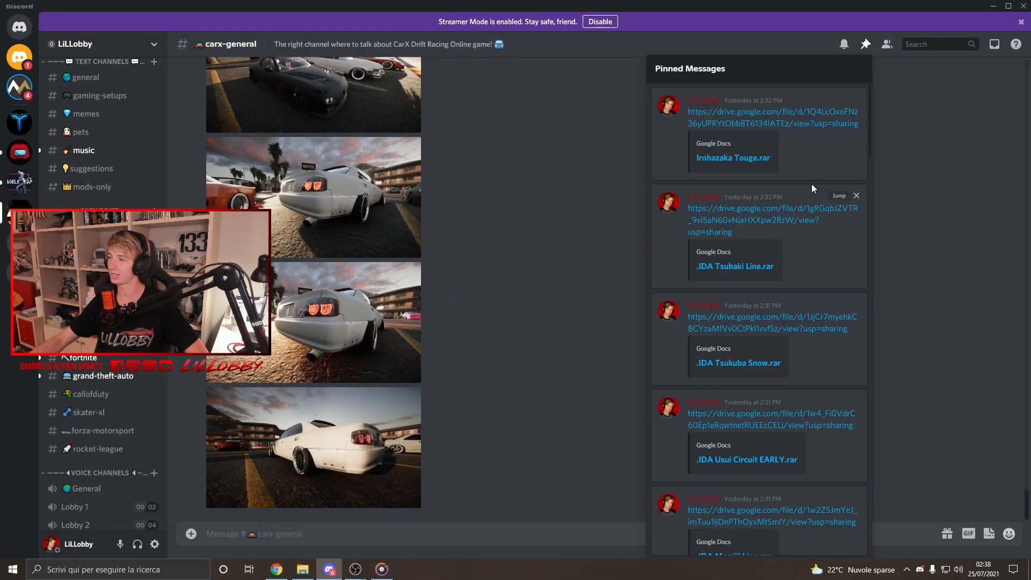
scroll(782, 153, "down", 1)
scroll(776, 145, "down", 1)
scroll(774, 153, "down", 2)
scroll(770, 137, "down", 3)
scroll(778, 150, "down", 3)
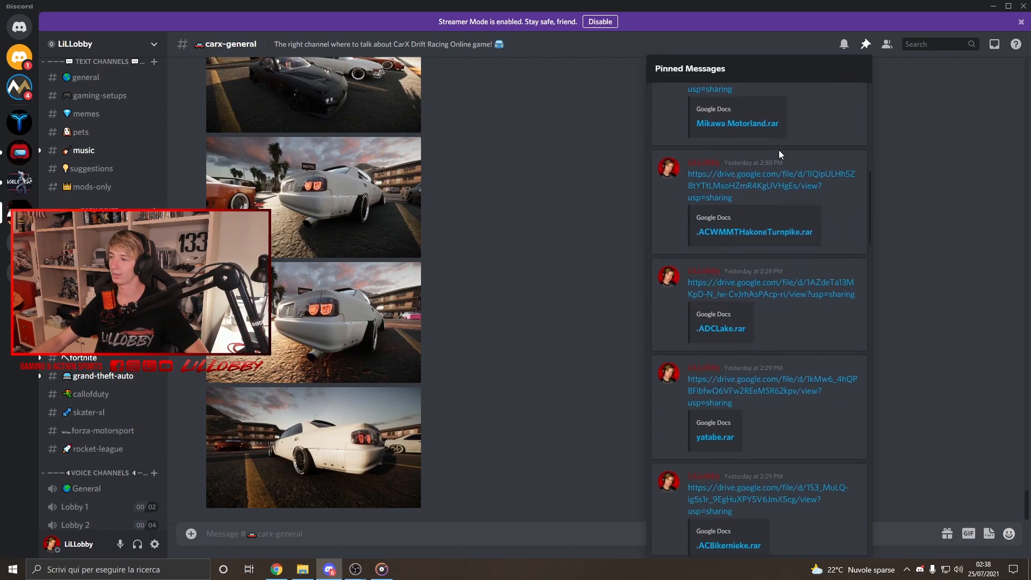
scroll(779, 152, "down", 3)
scroll(773, 183, "down", 3)
scroll(774, 193, "down", 3)
scroll(776, 209, "down", 3)
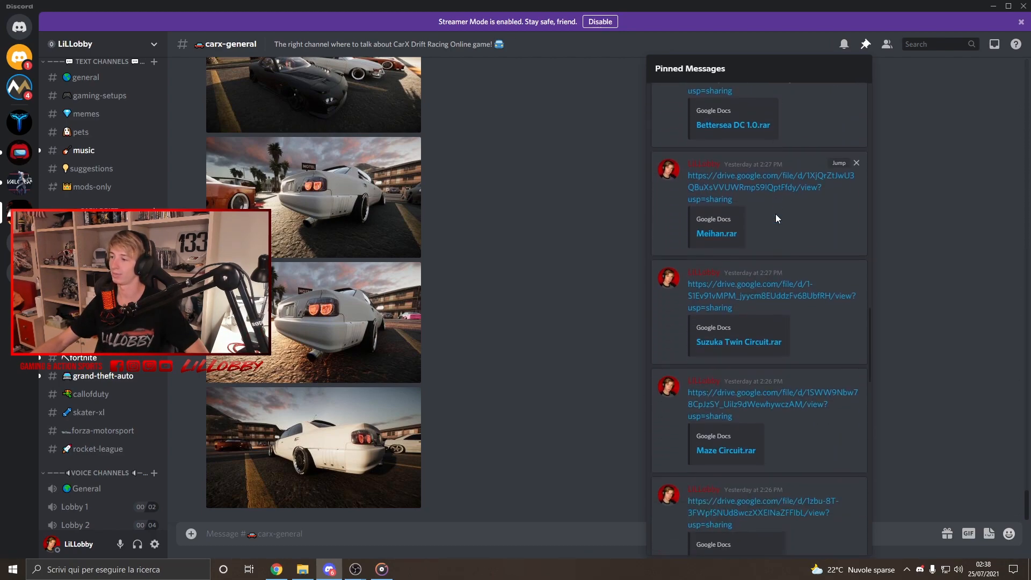
scroll(775, 213, "down", 3)
scroll(776, 216, "down", 3)
scroll(777, 217, "up", 3)
scroll(776, 217, "up", 3)
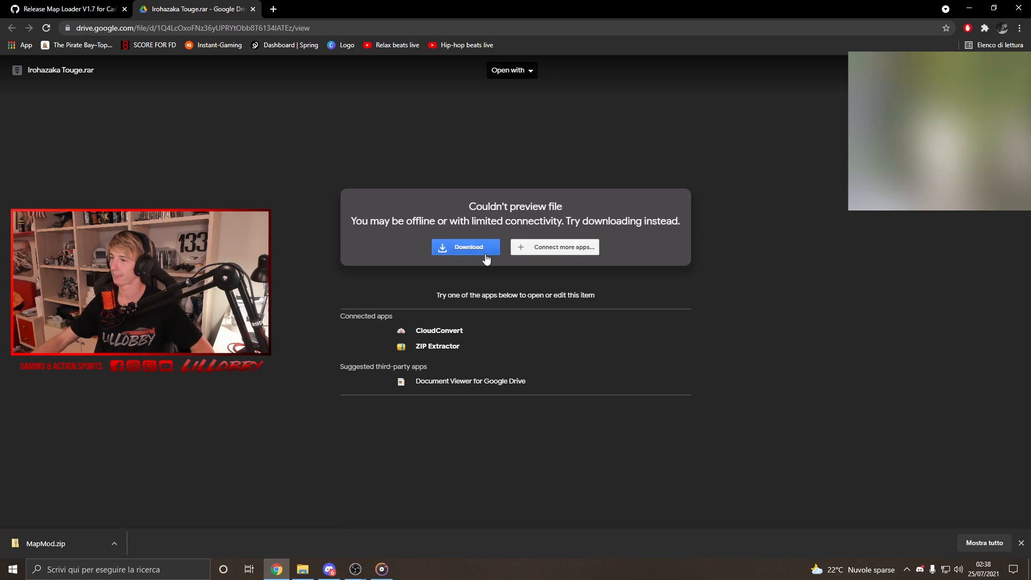
Download Irohazaka Touge.rar anyway past the virus-scan warning and minimize the browser
left_click(462, 248)
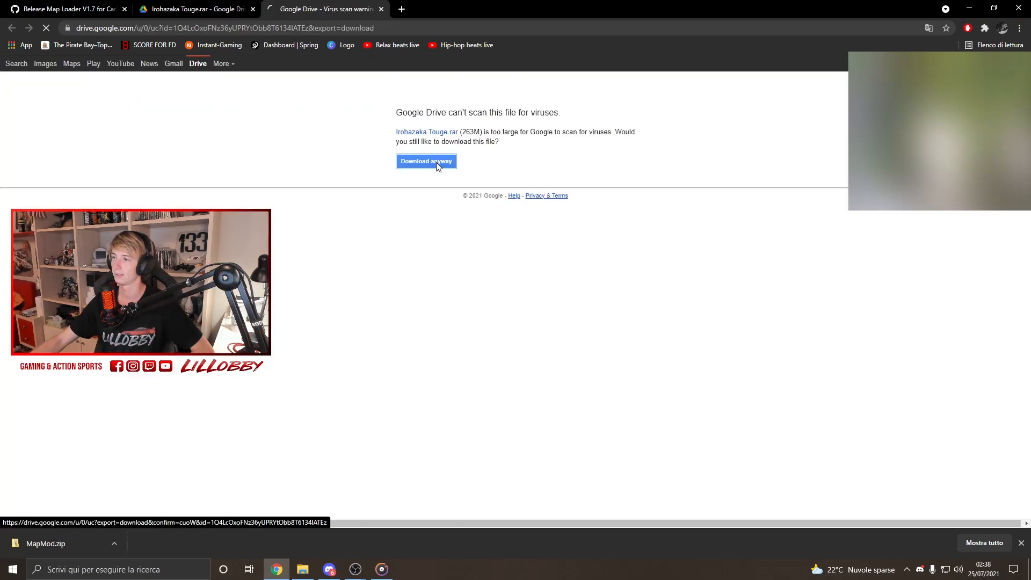
left_click(435, 164)
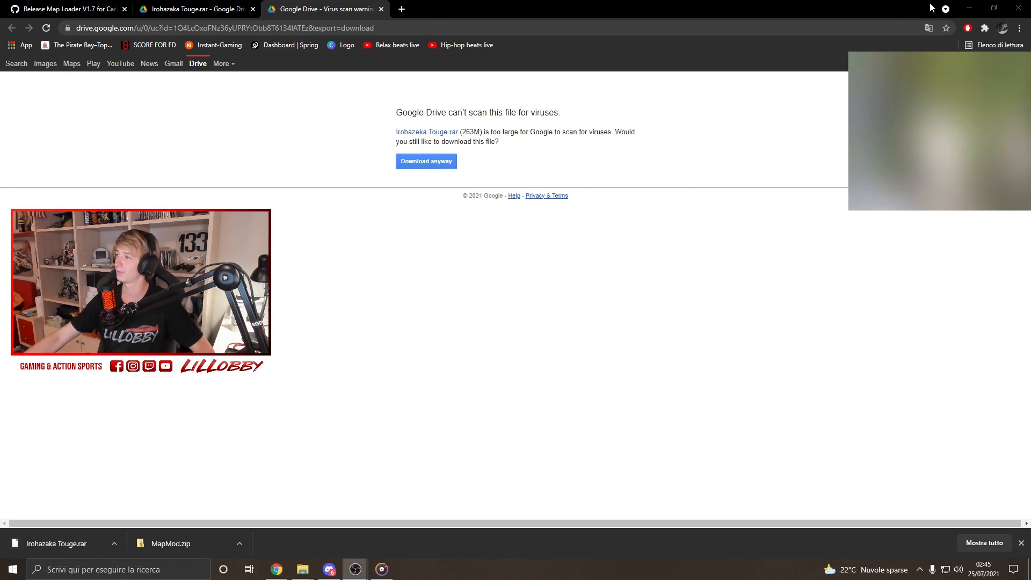
left_click(968, 10)
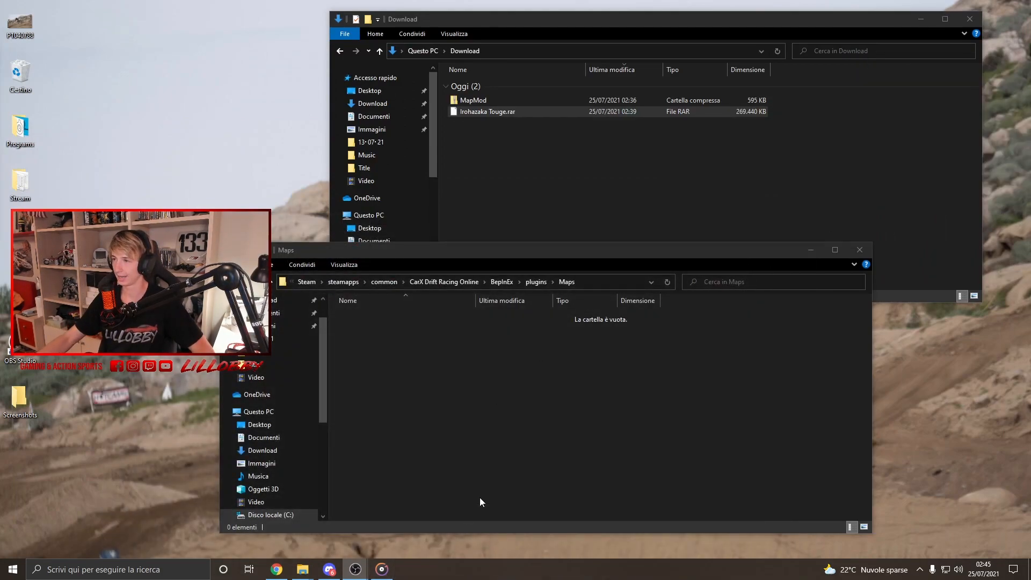
Extract the Irohazaka Touge.rar archive into the Download folder with 7-Zip Extract here
left_click(505, 113)
right_click(510, 112)
mouse_move(537, 144)
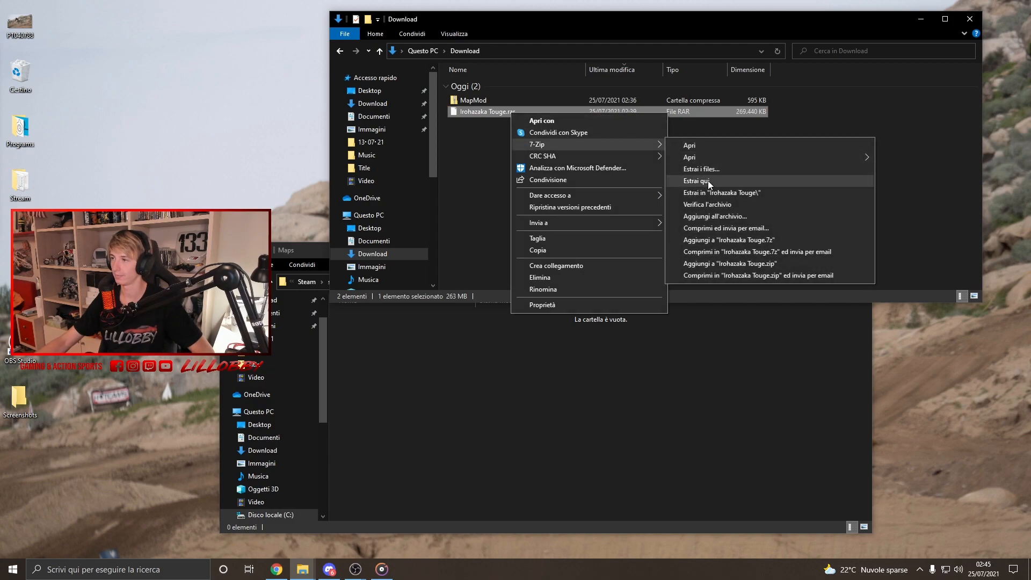
left_click(709, 182)
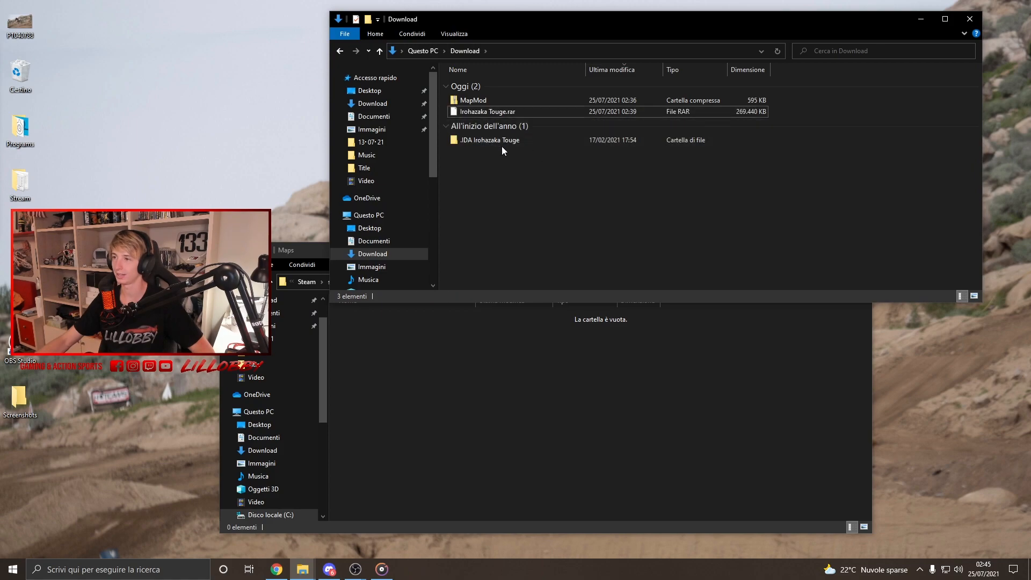
Move the JDA Irohazaka Touge folder into BepInEx\plugins\Maps and close both Explorer windows
left_click_drag(499, 144, 449, 394)
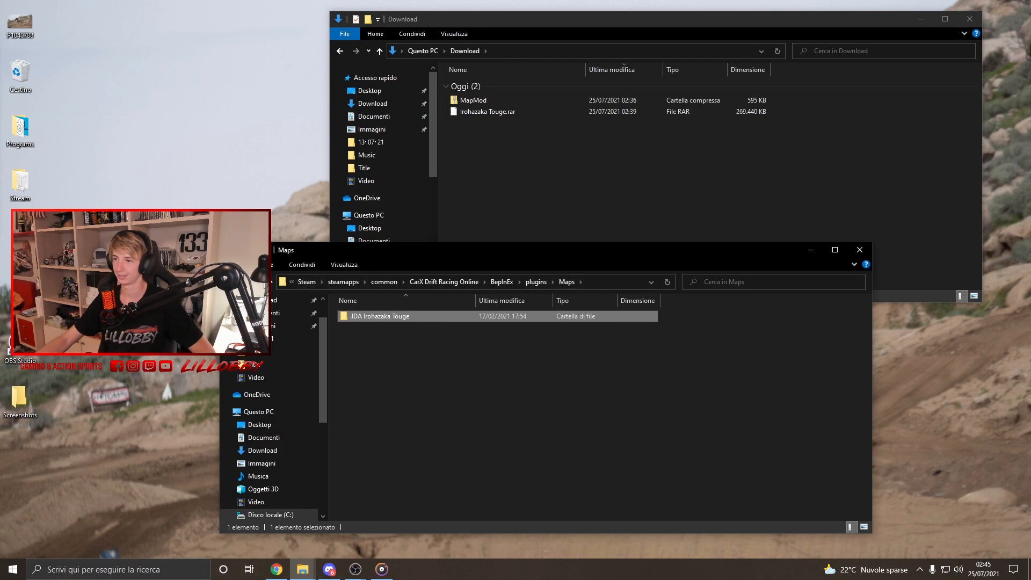
left_click(268, 282)
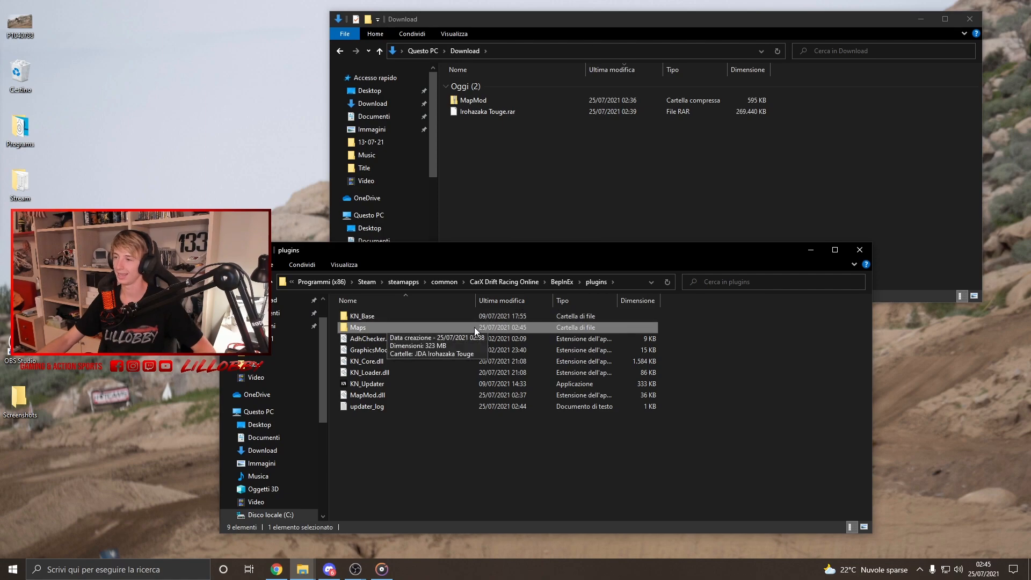
left_click(860, 251)
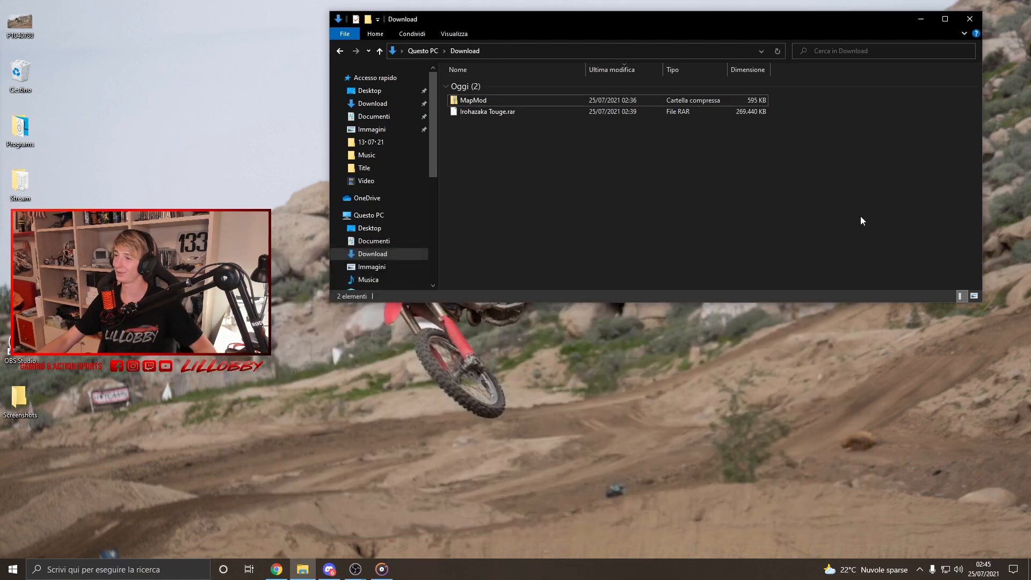
left_click(971, 20)
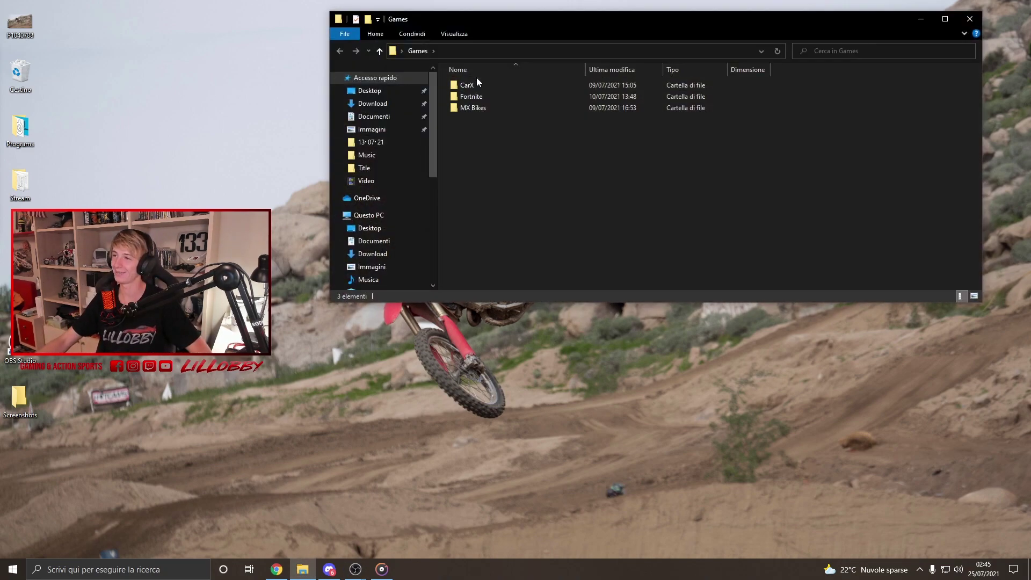
Launch CarX Drift Racing Online from its shortcut in the Games folder and close the window
left_click(488, 95)
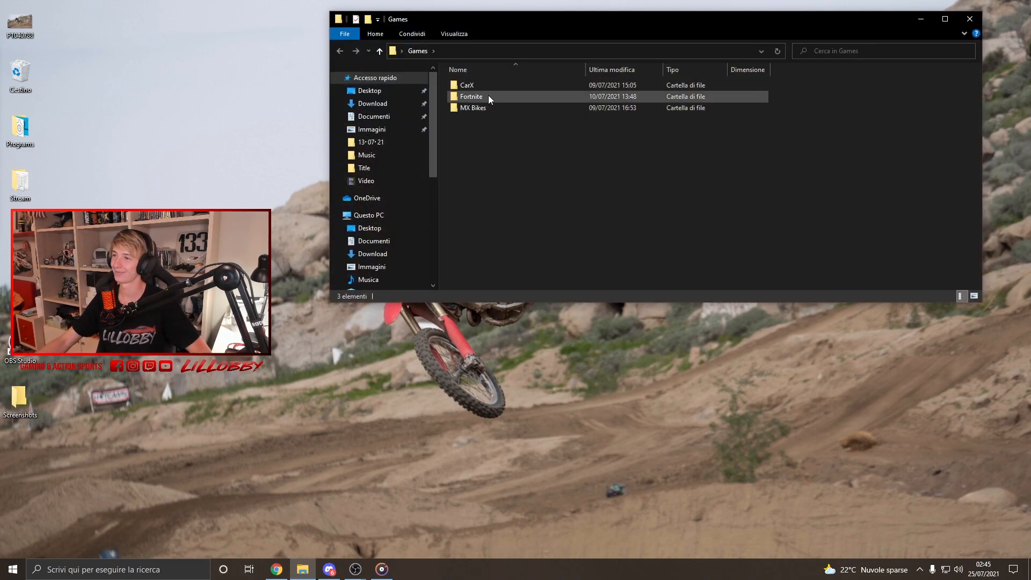
double_click(489, 87)
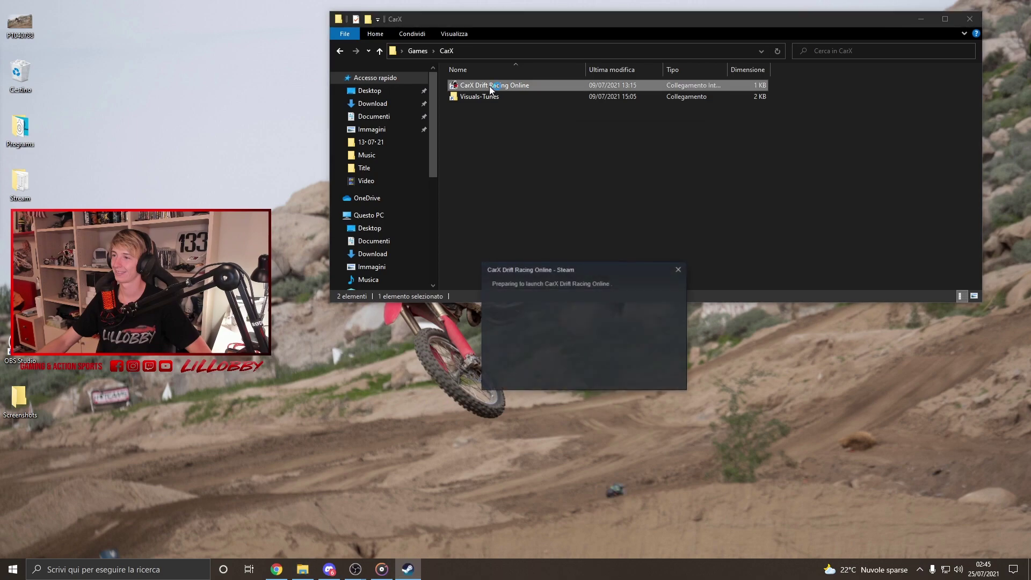
left_click(966, 18)
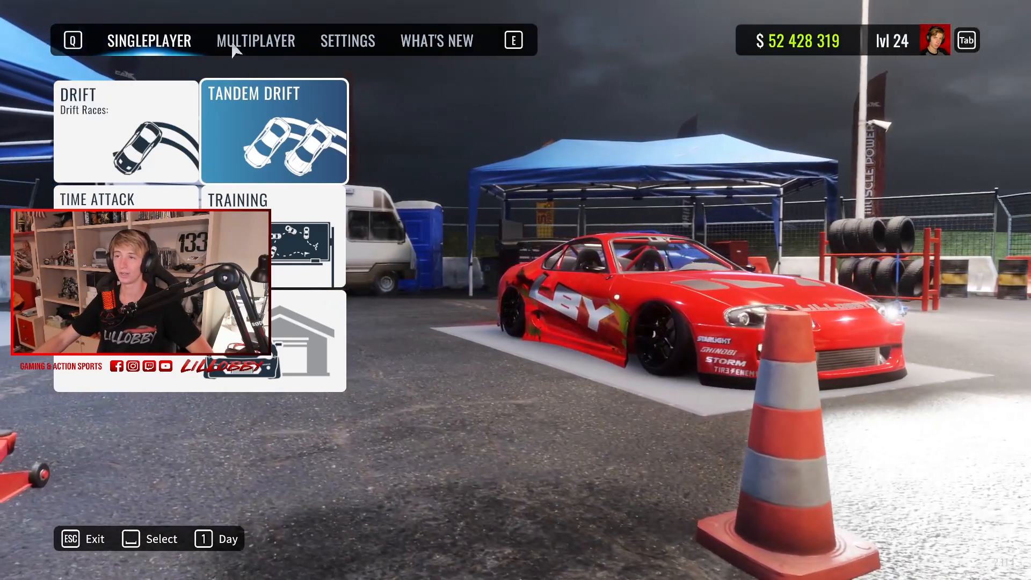
Create a multiplayer room from the Modded Map Room List so the car spawns on Parking A
left_click(233, 44)
key("Down")
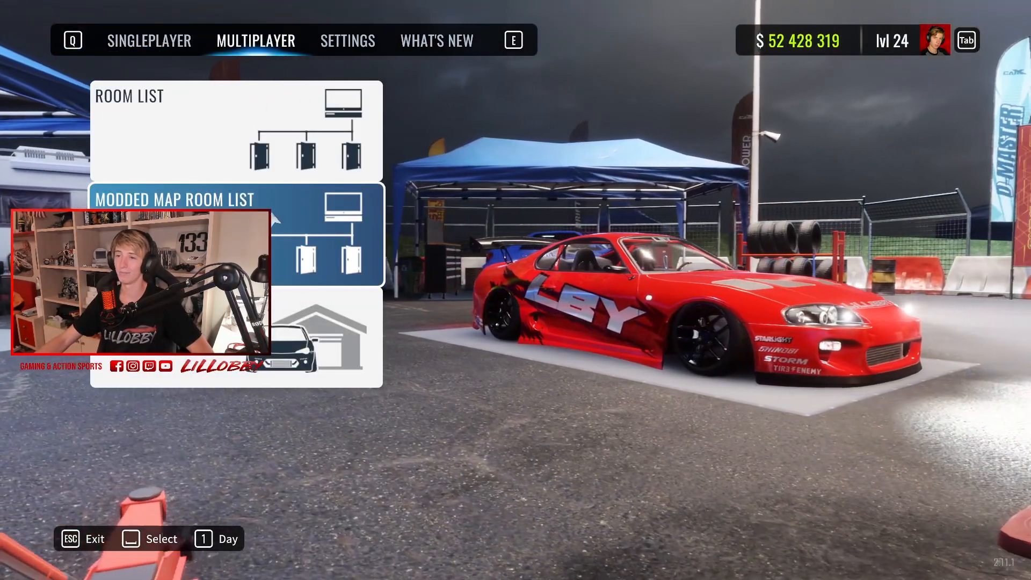
left_click(310, 212)
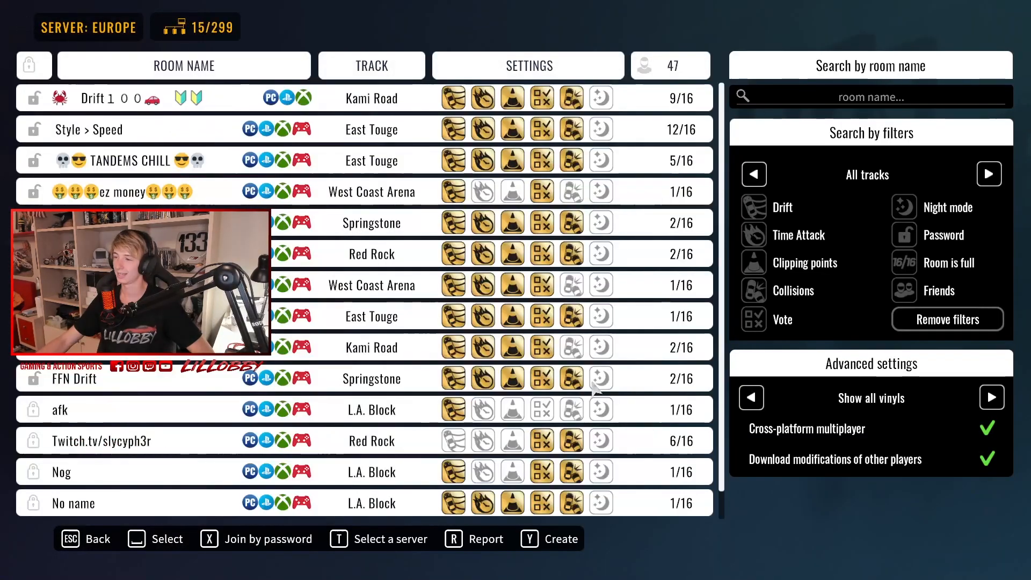
left_click(561, 539)
left_click(653, 521)
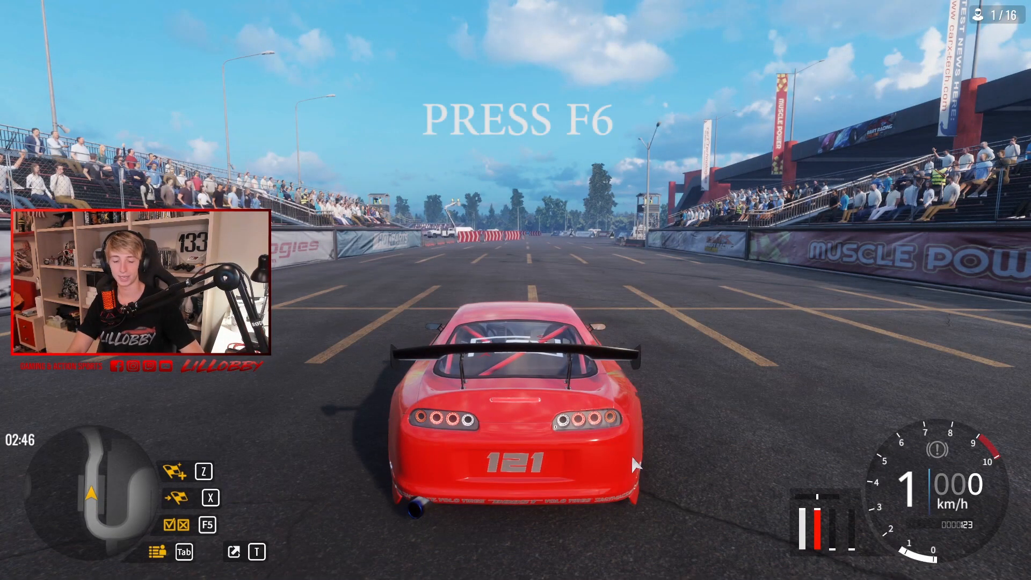
Bring up Goats Custom Map Loader with F6 and load the IDA Irohazaka Touge map
key("F6")
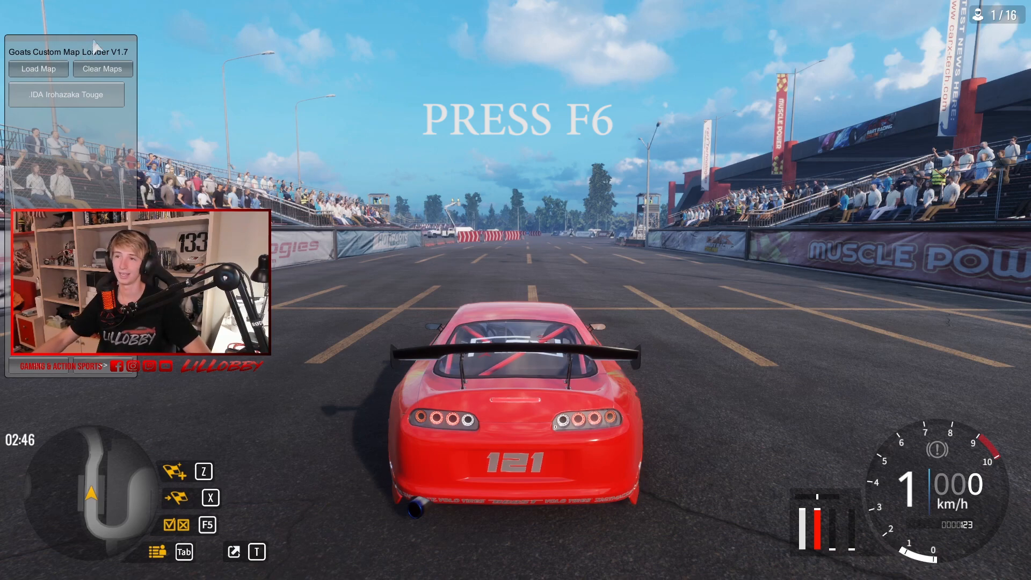
left_click_drag(94, 46, 482, 48)
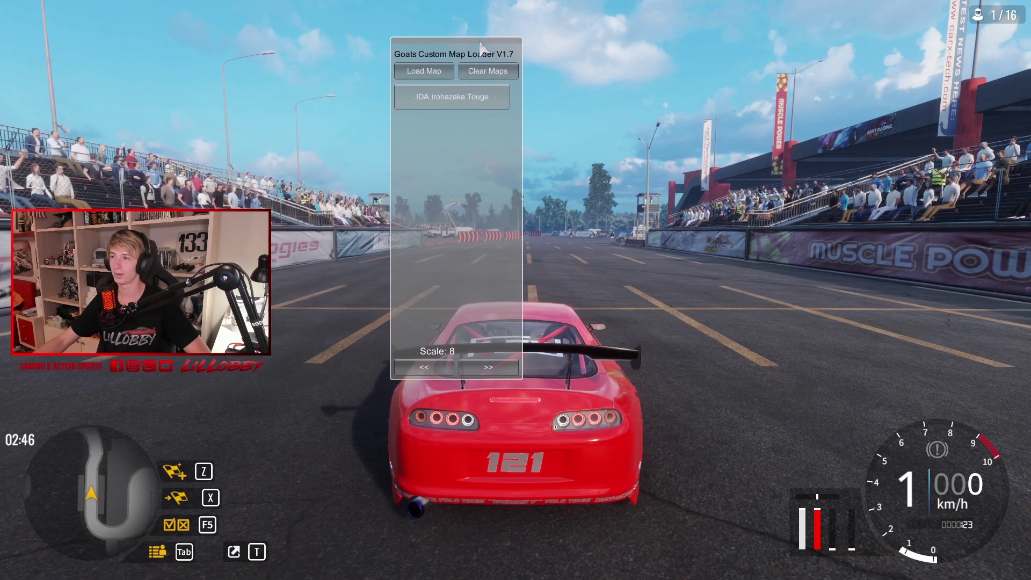
left_click(449, 102)
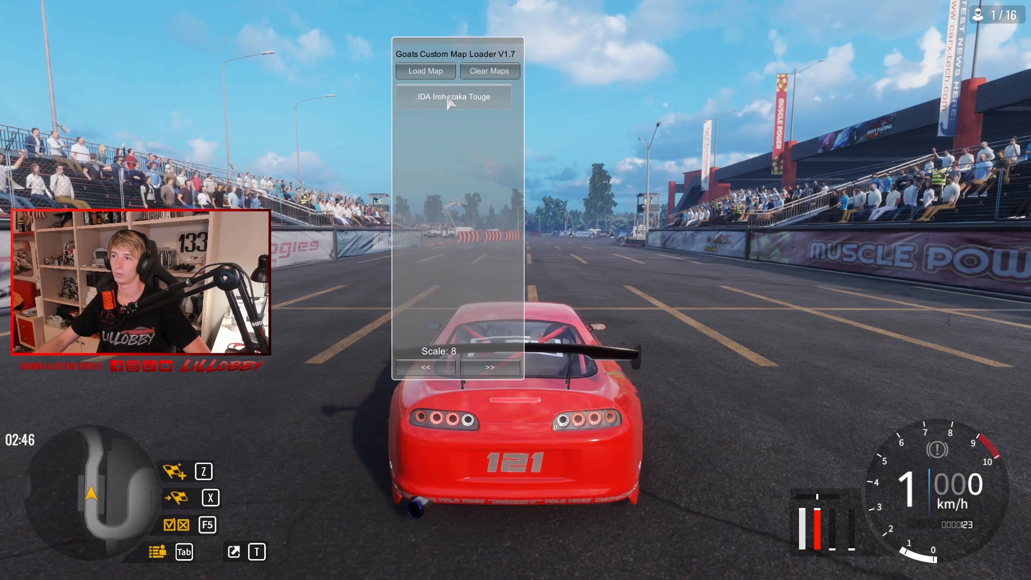
left_click(425, 75)
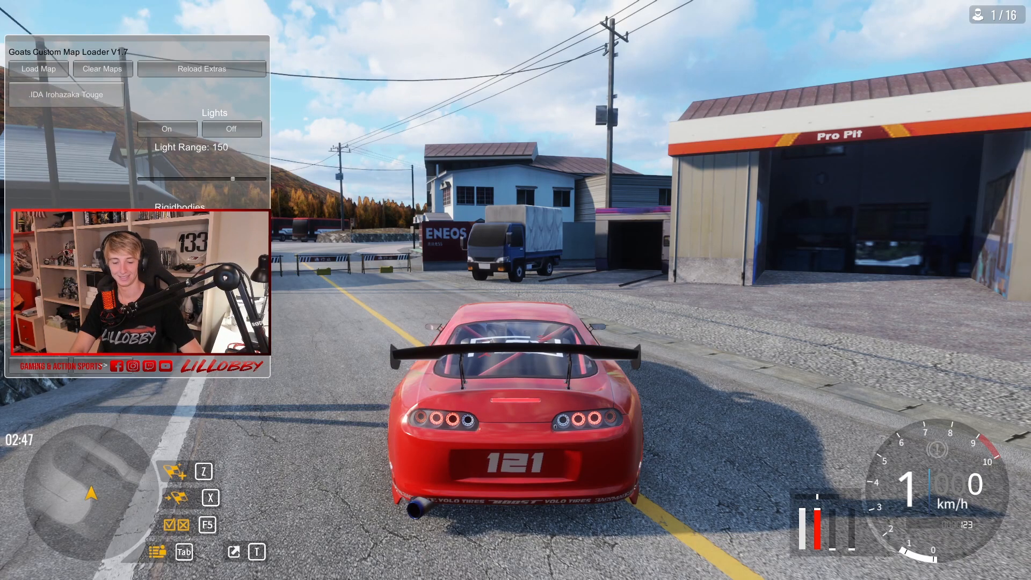
Hide the map loader panel, leaving the car parked on the Irohazaka Touge map
key("Insert")
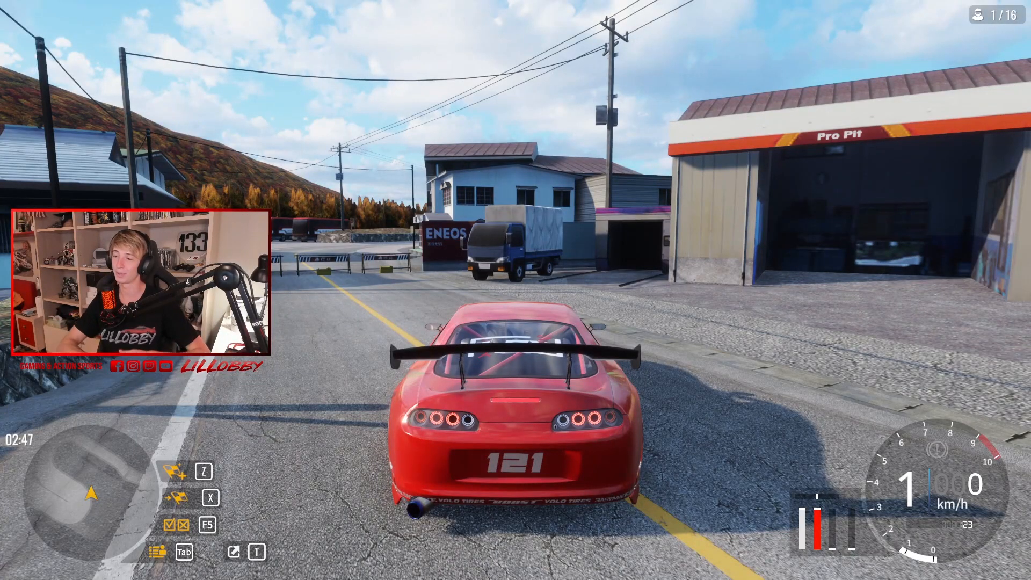